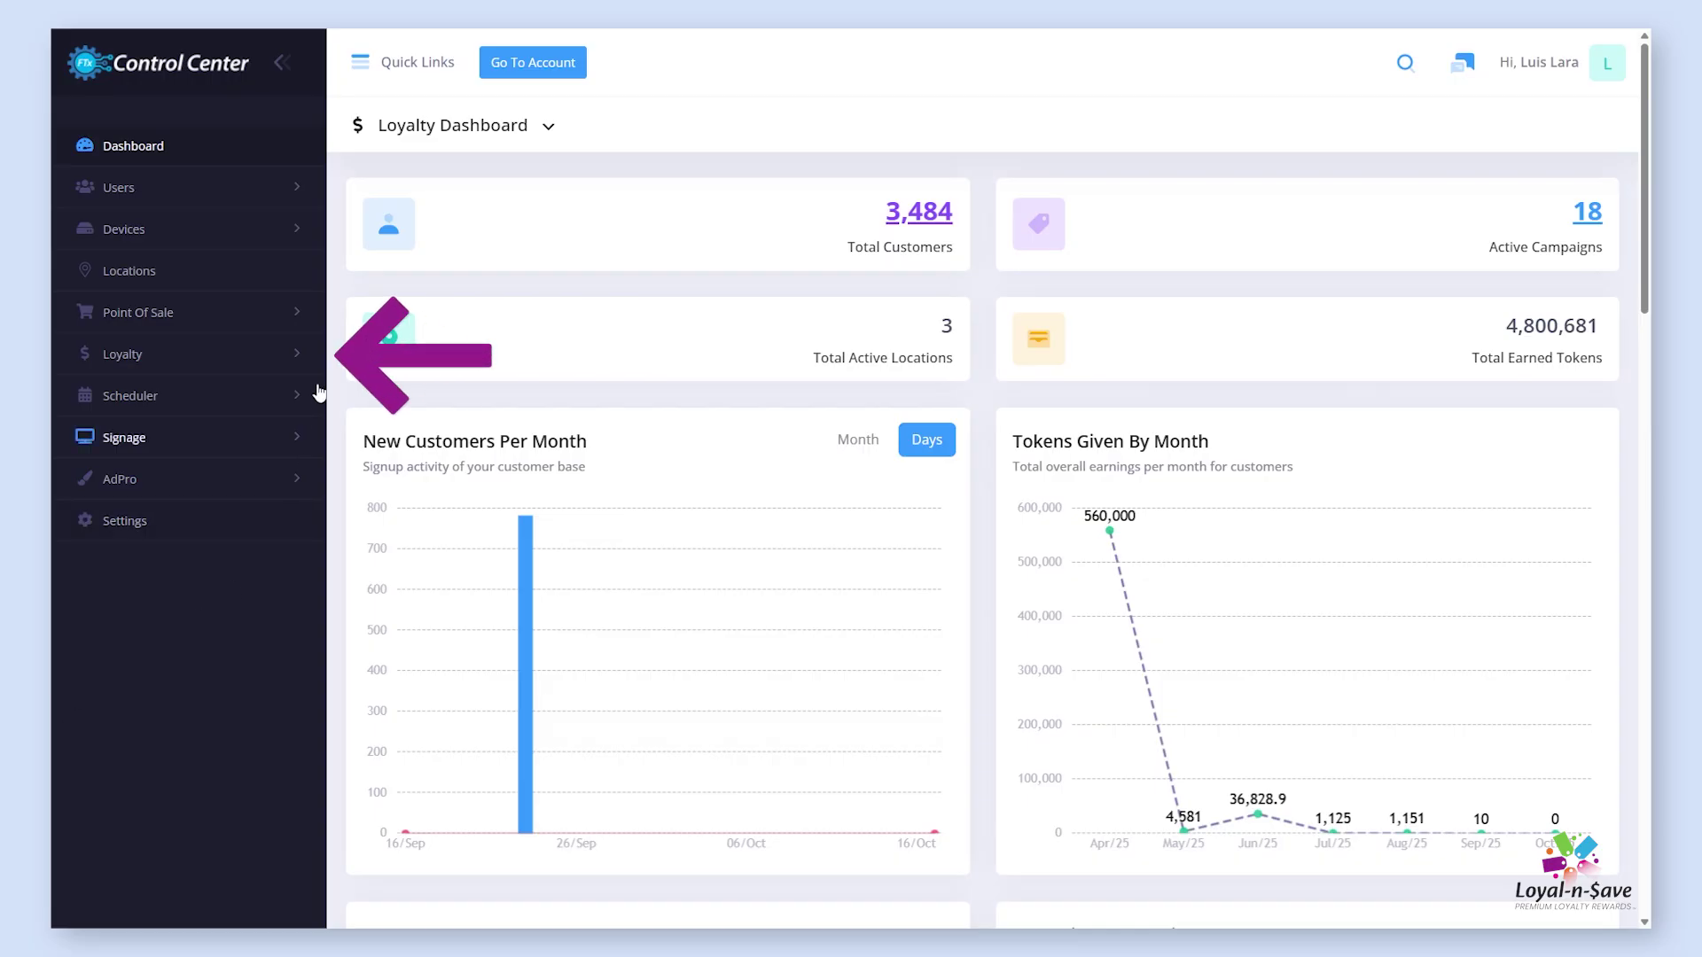
- Start creating a new loyalty campaign from the campaign list
click(292, 353)
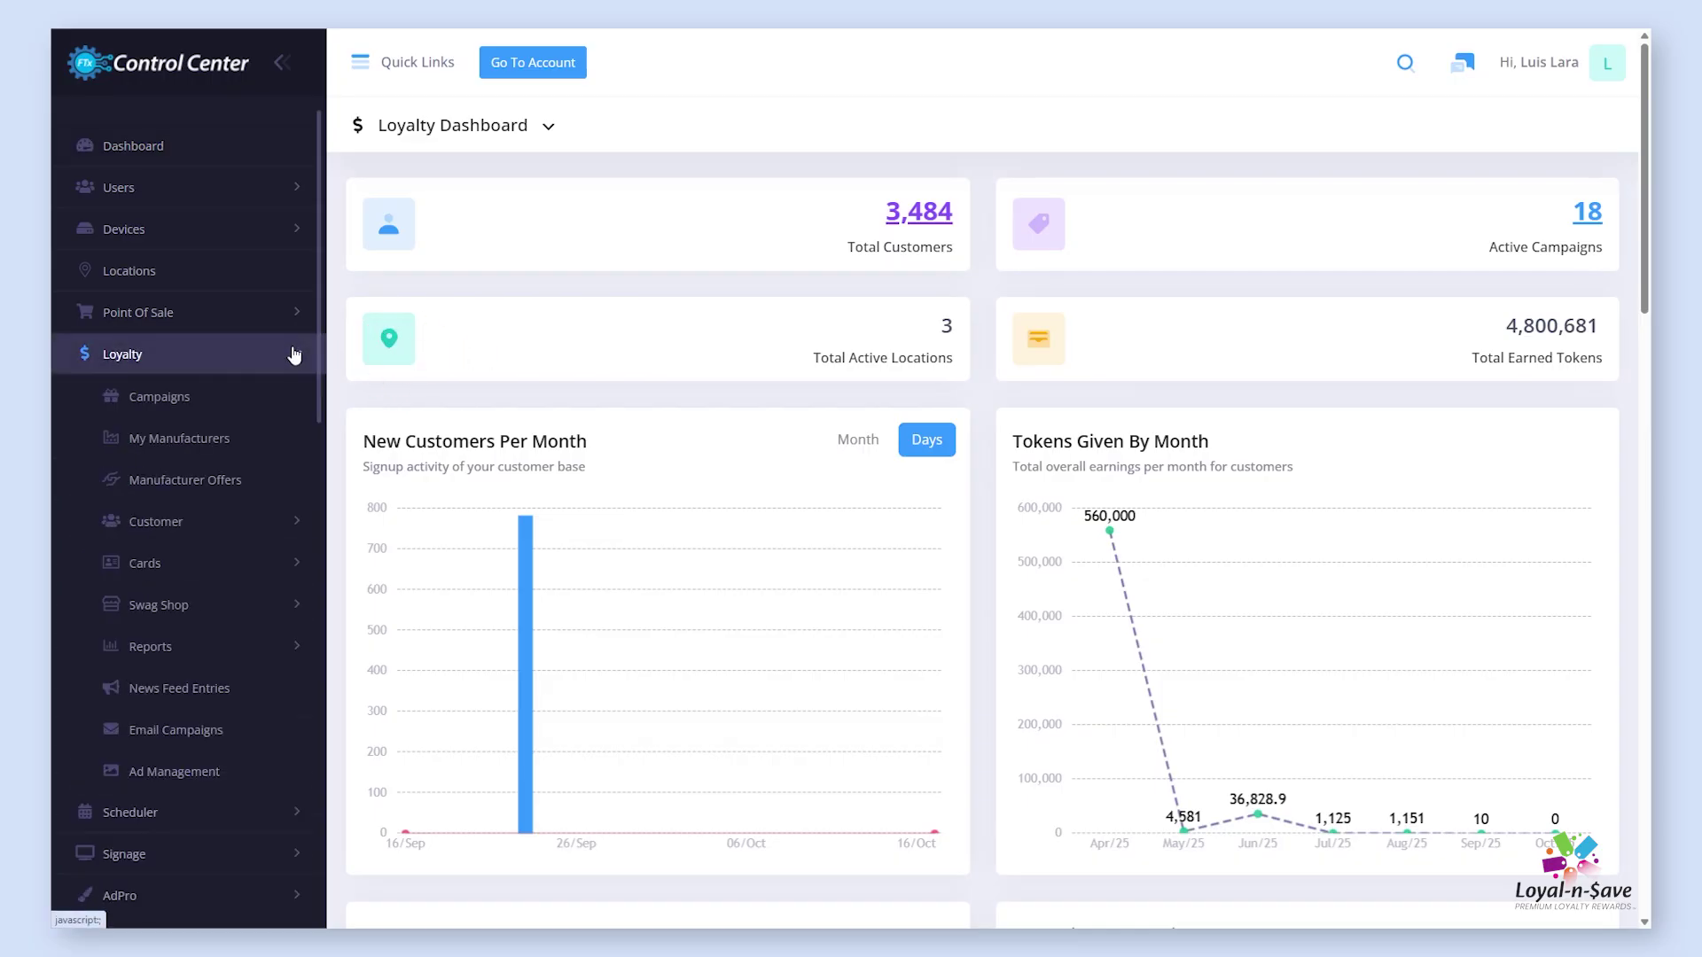
click(250, 401)
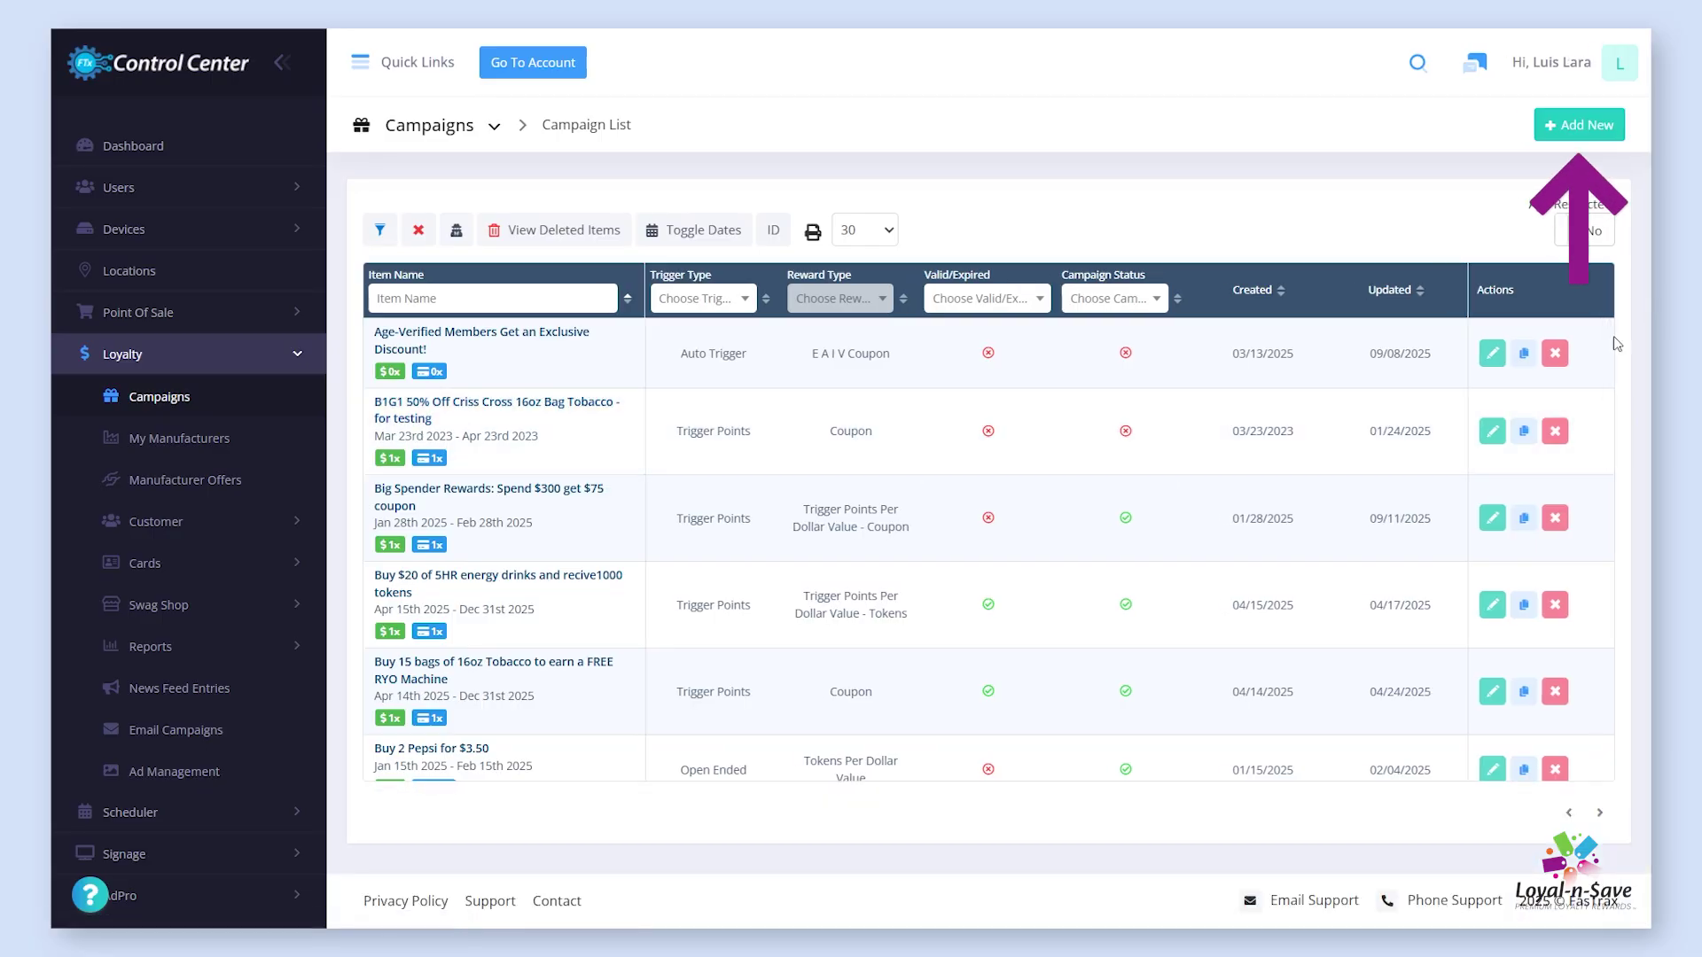
click(1598, 131)
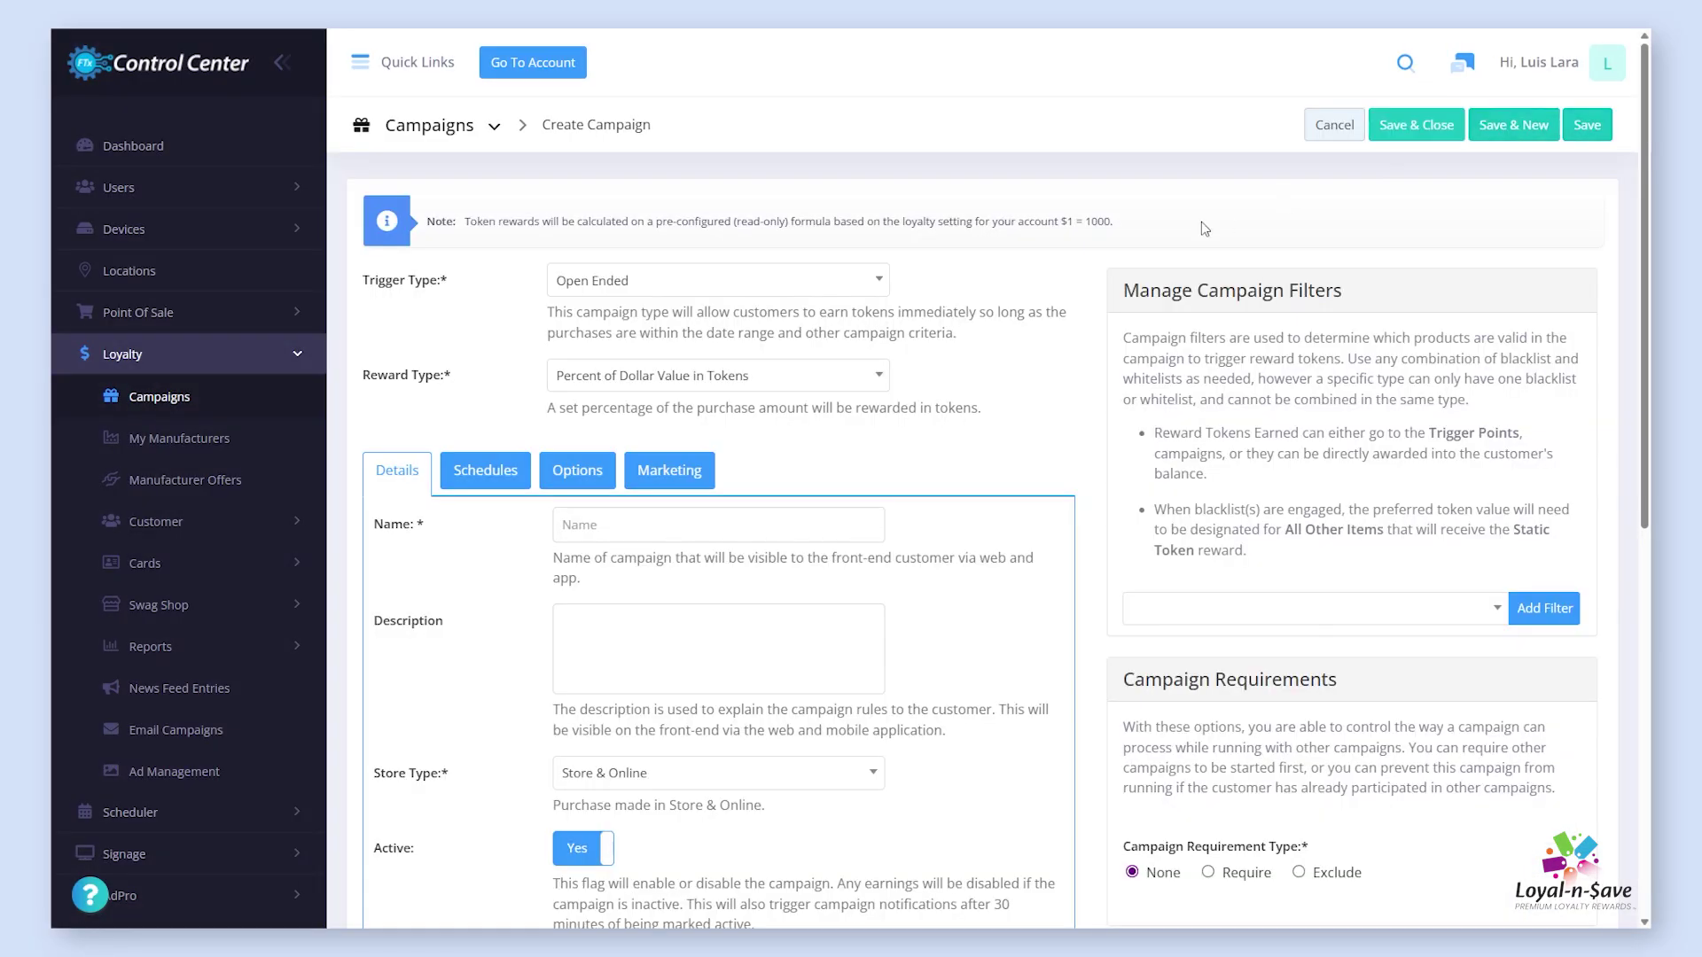
- Set the campaign's trigger type to Auto Trigger and its reward type to Anniversary Coupon
click(876, 283)
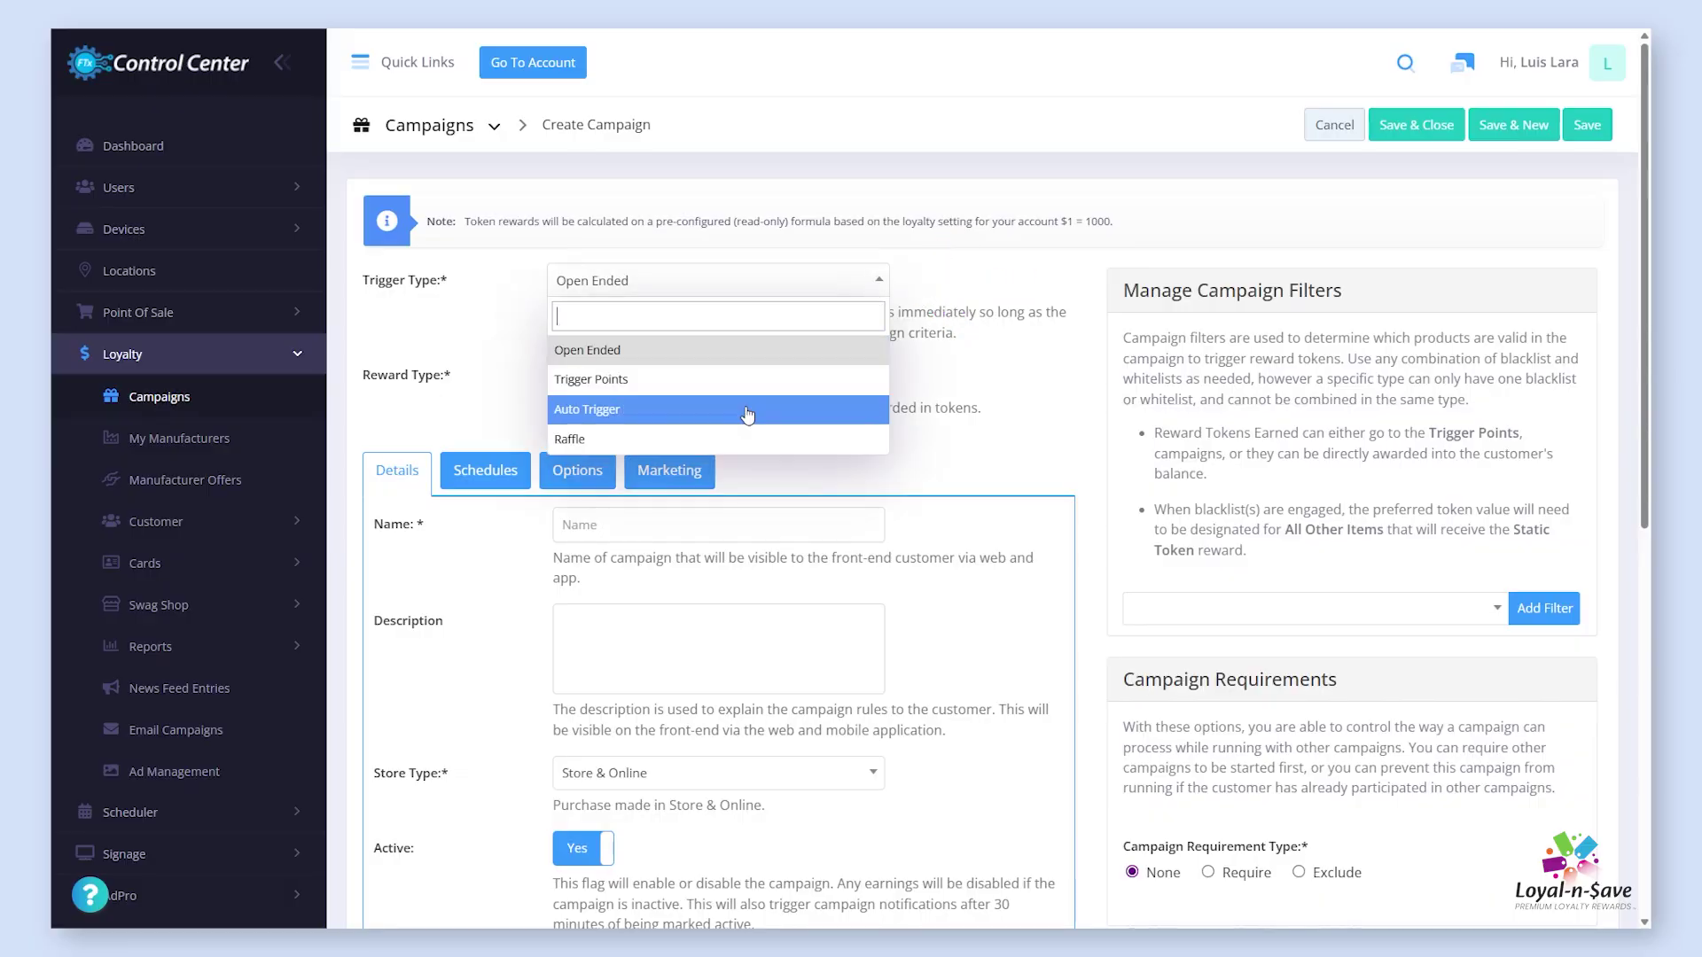
click(752, 409)
click(816, 364)
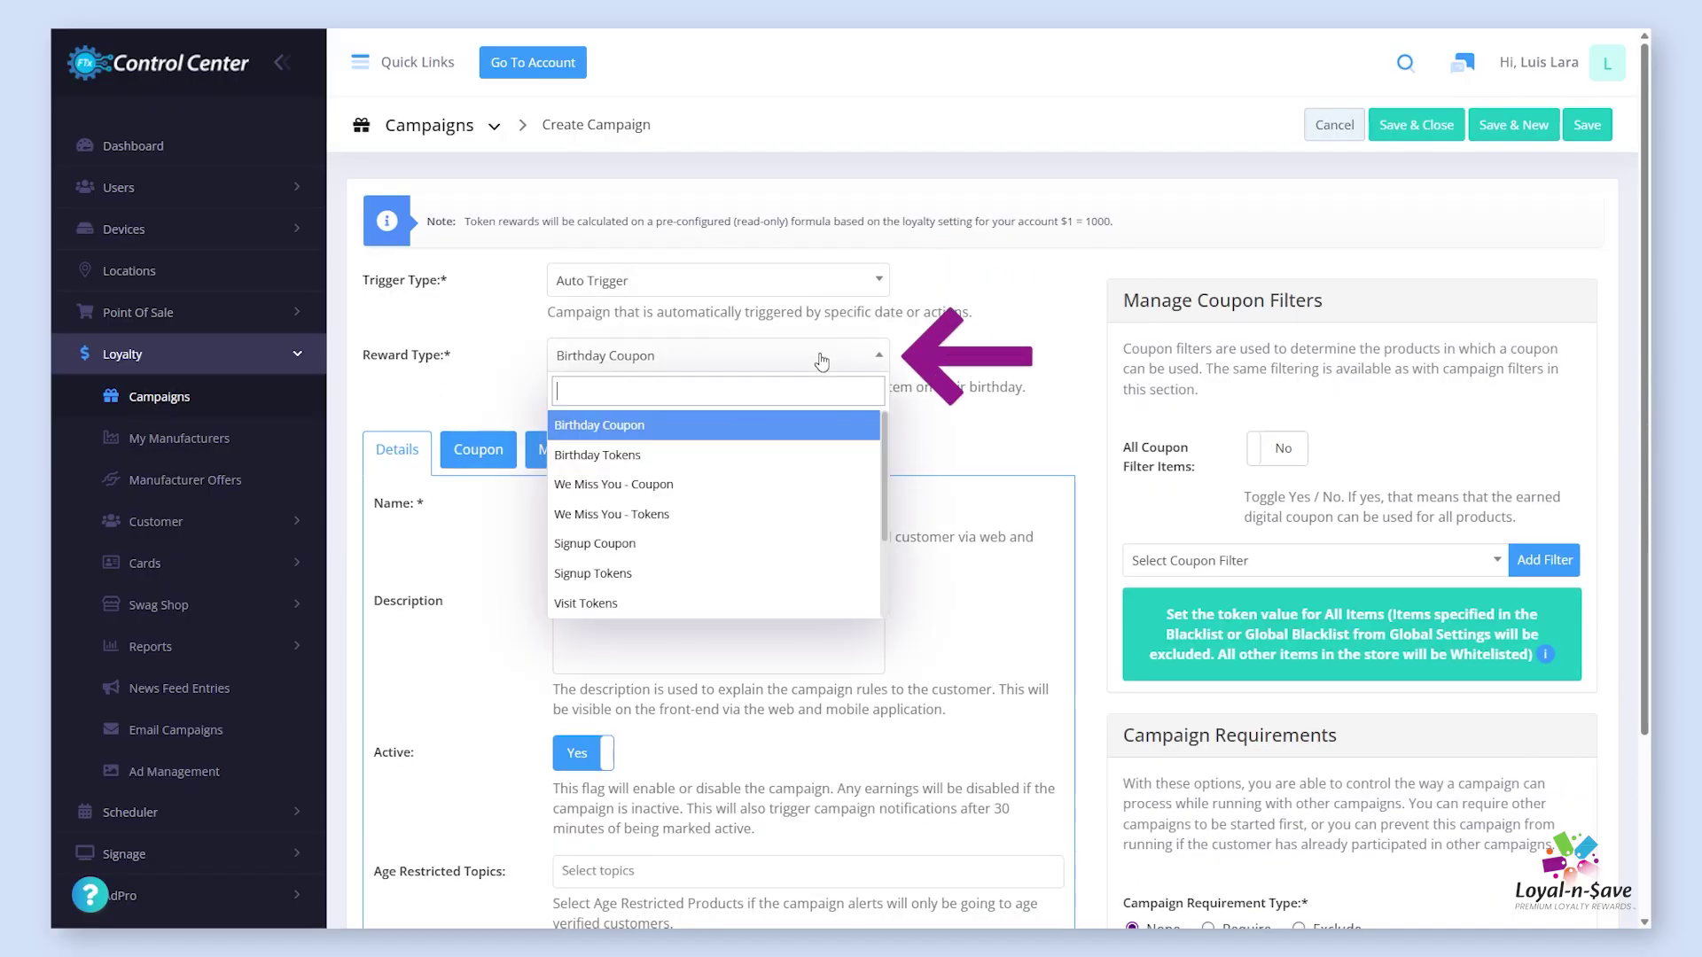
scroll(785, 492, down, 2)
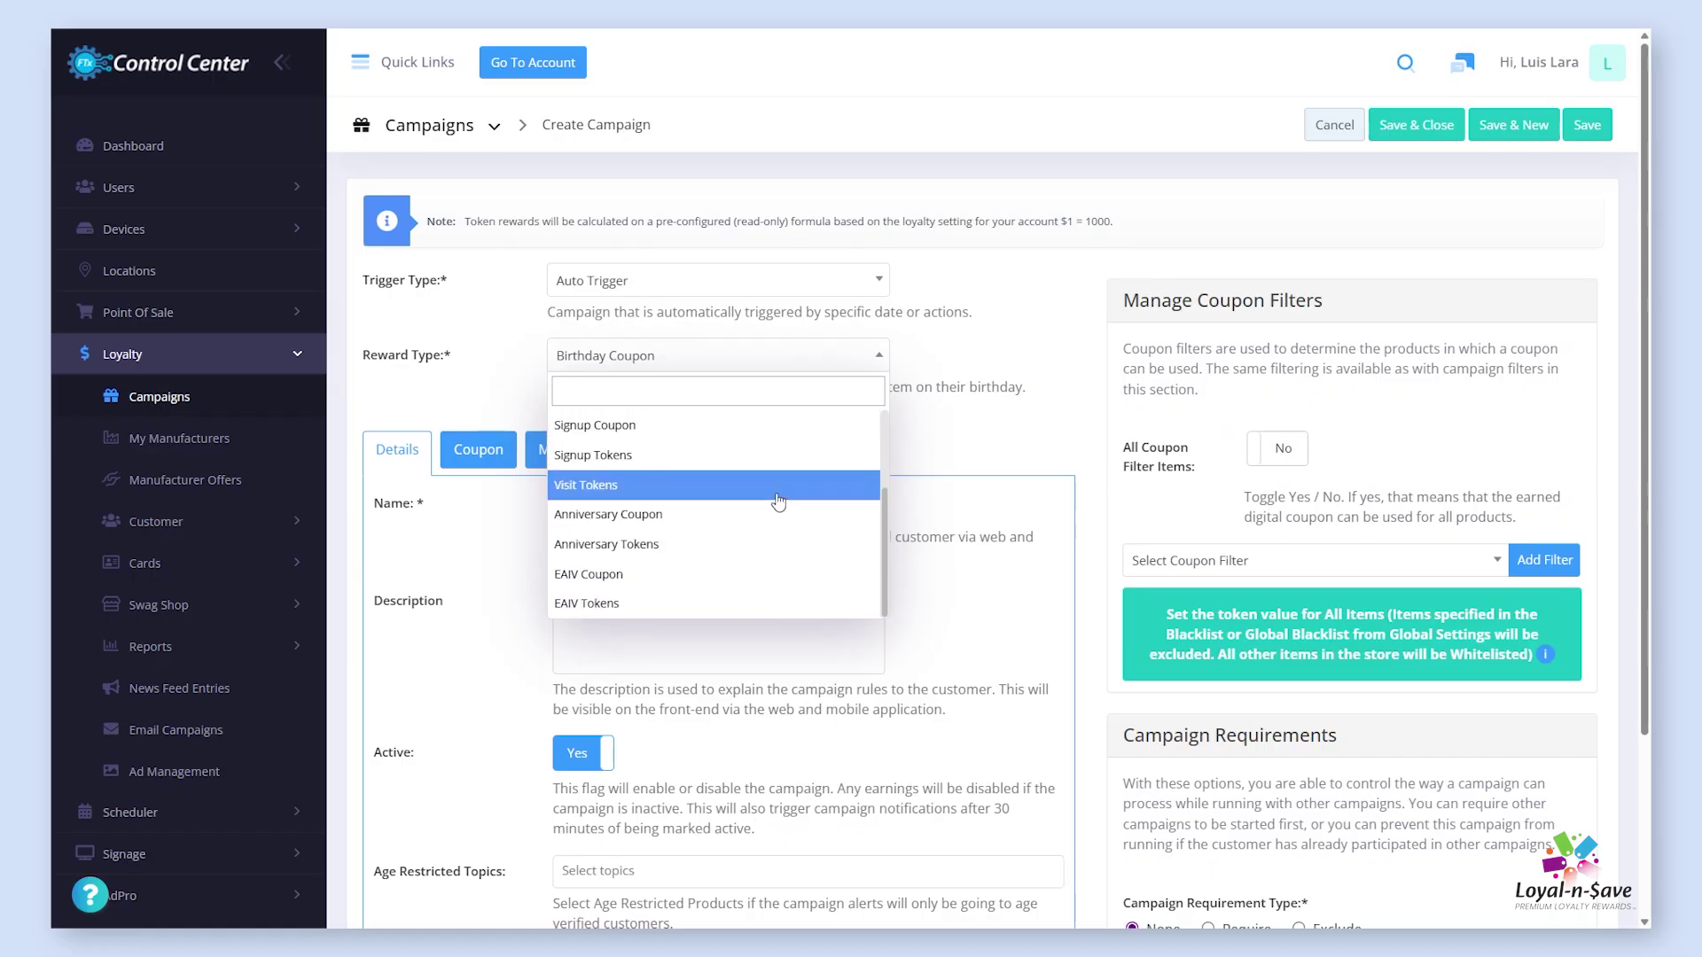
click(723, 516)
- Name the campaign "Happy Loyalty Anniversary! Enjoy 10% Off" and paste in the description covering the anniversary offer, redemption and product exclusions
click(582, 536)
text(Happy Loyalty Anniversary! Enjoy 10% Off)
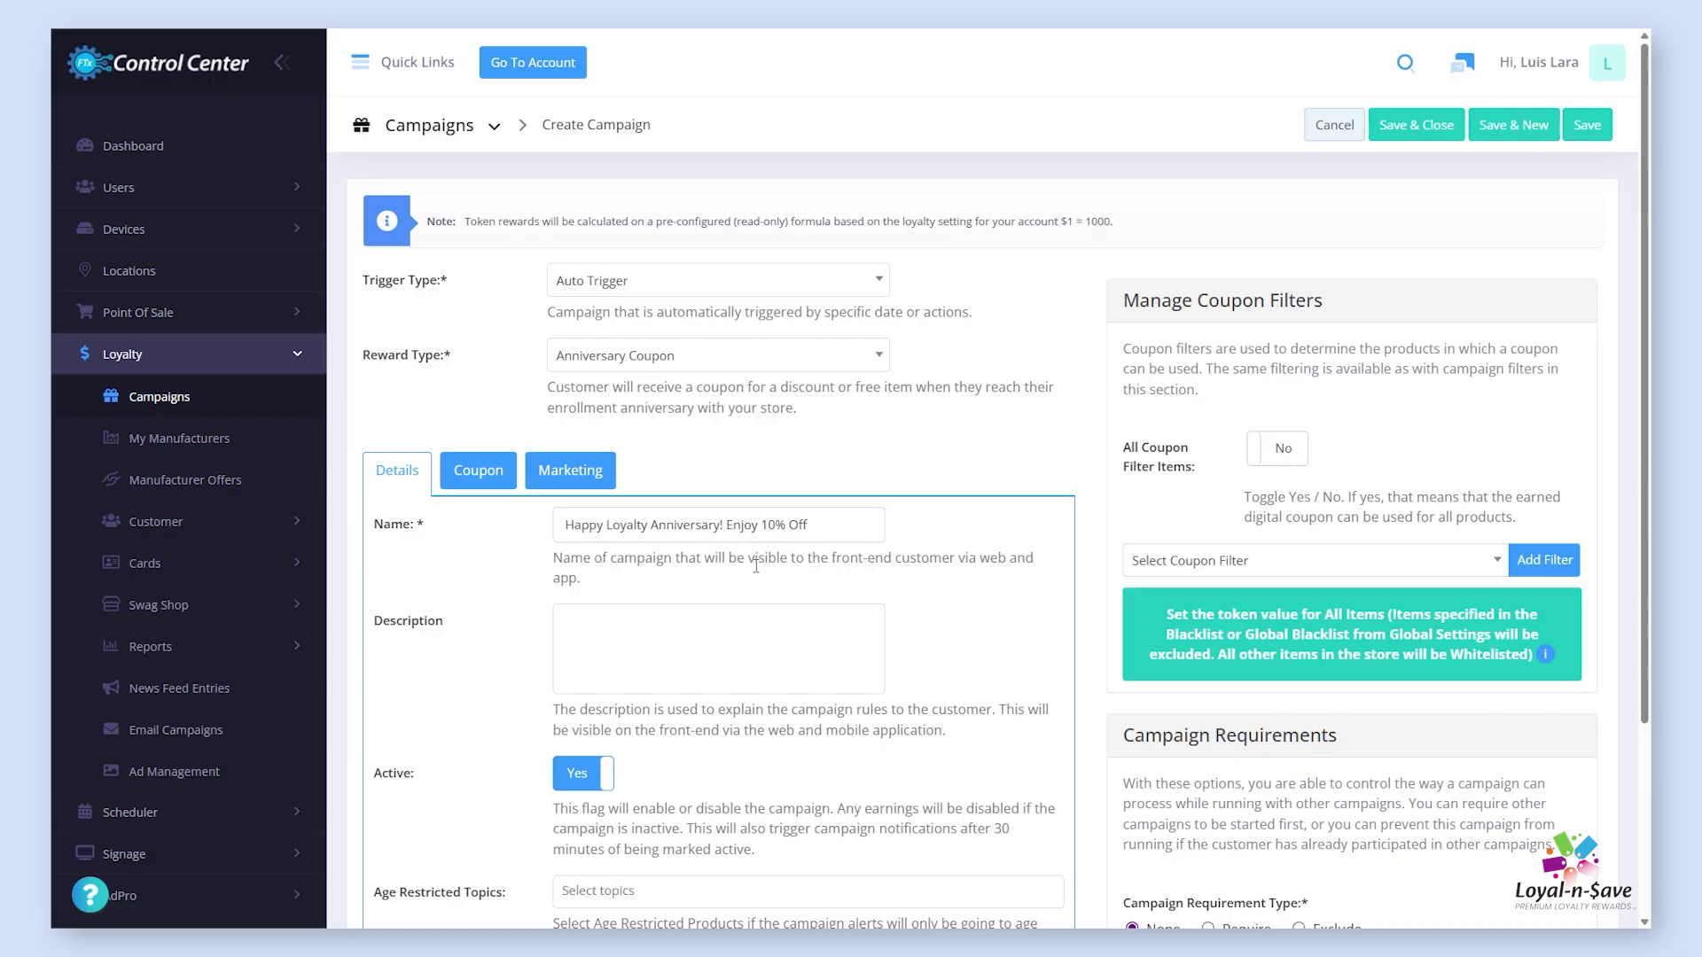
click(679, 640)
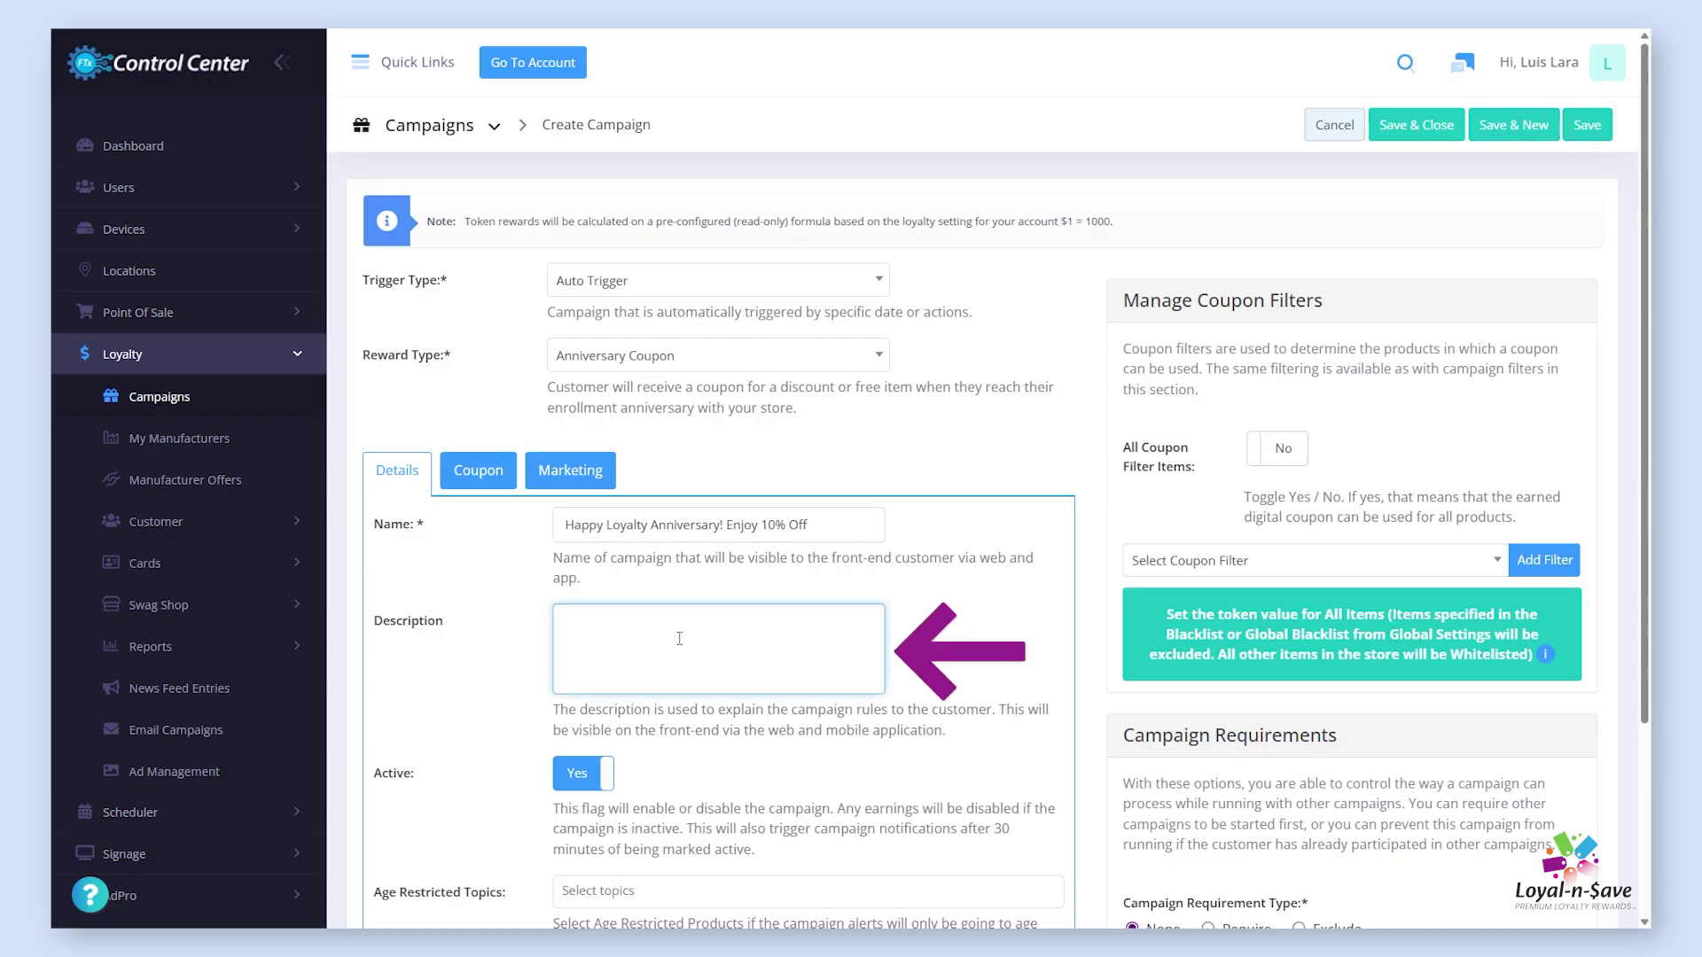
key(ctrl+v)
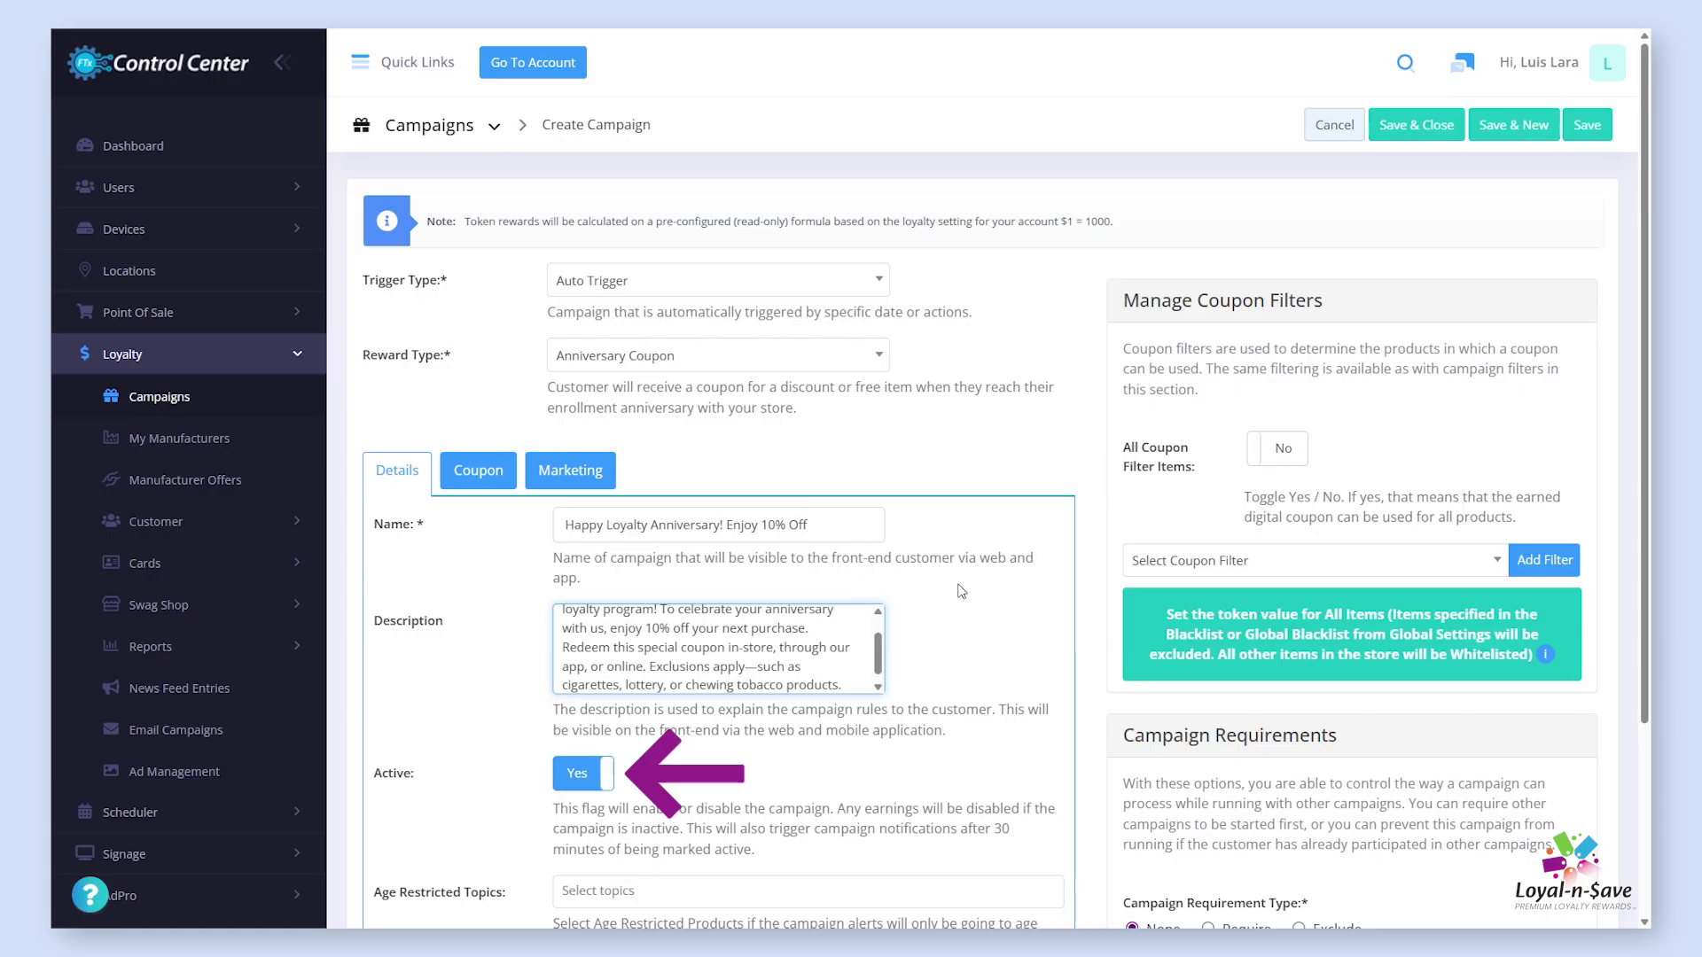
- Name the coupon "Happy Loyalty Anniversary! Enjoy 10% Off" and make it a Percentage Off coupon with a value of 10
scroll(967, 611, down, 3)
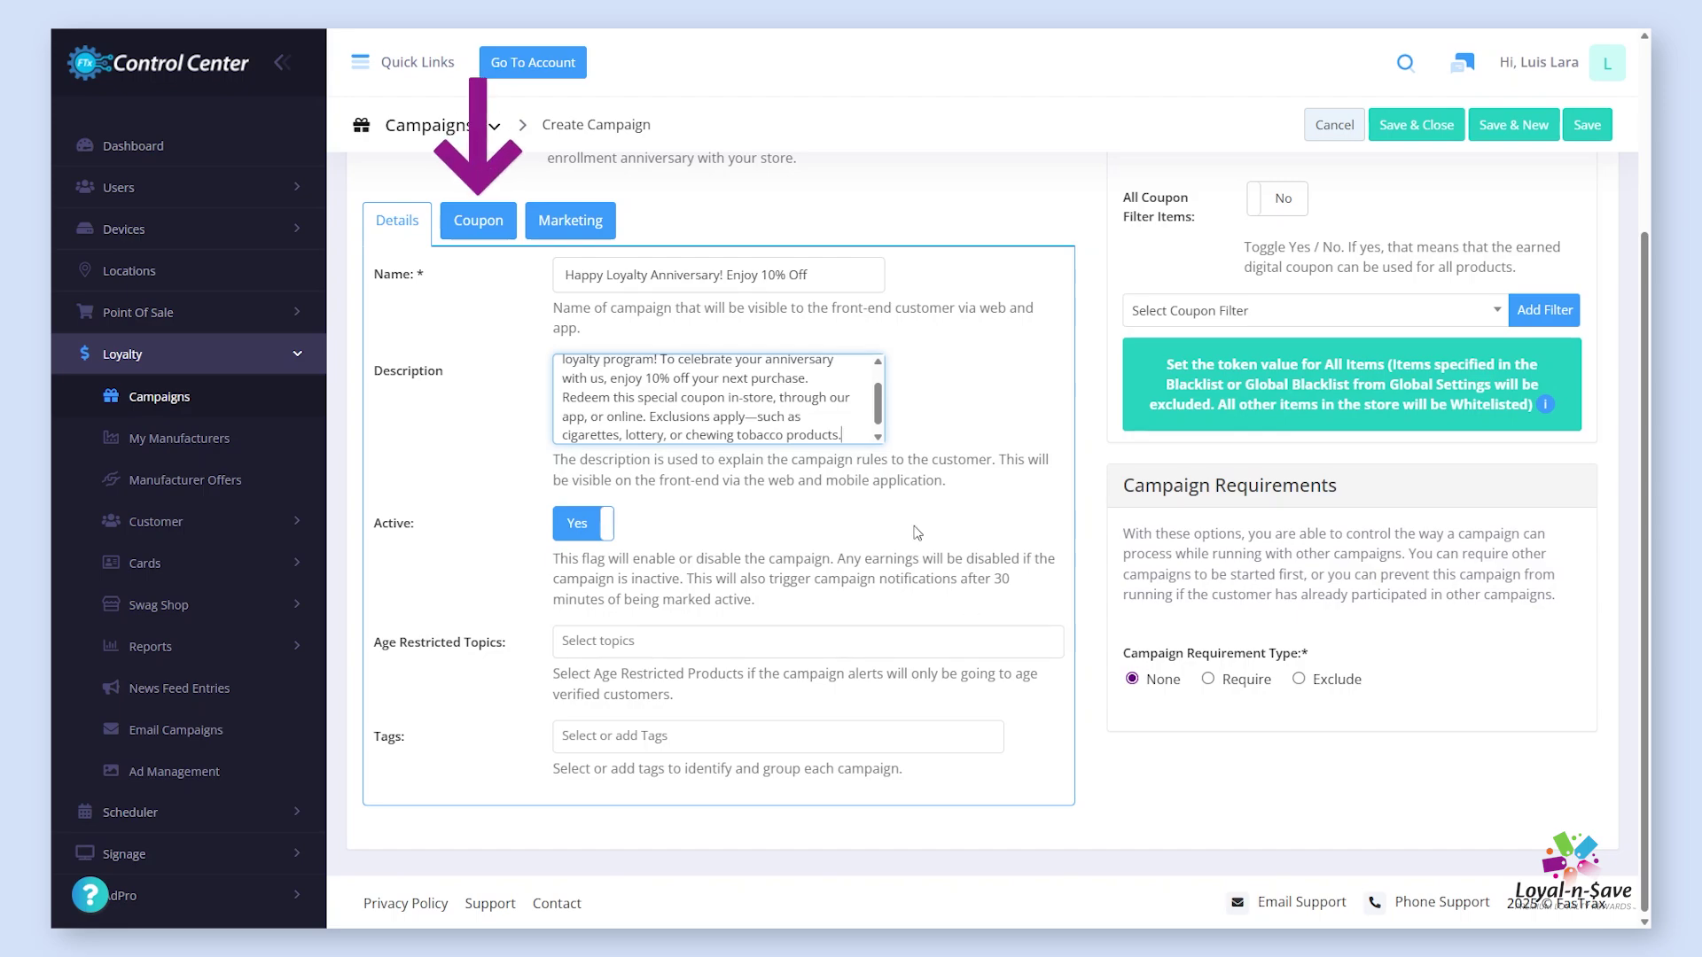
click(504, 235)
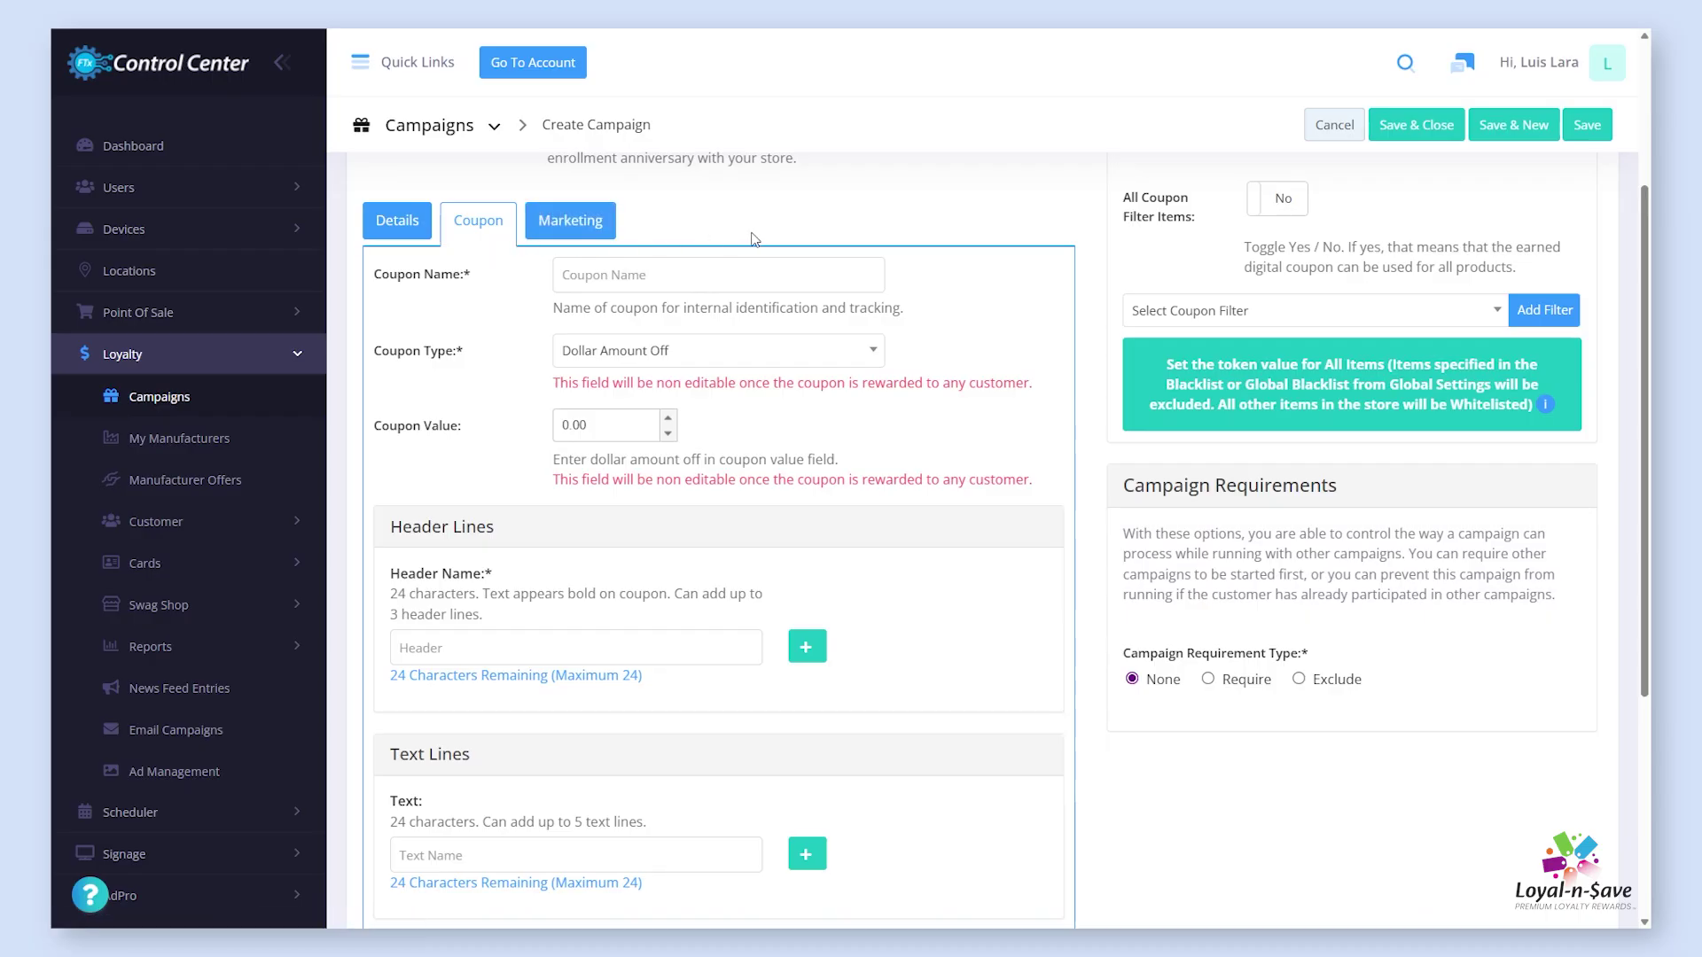
click(799, 279)
text(Happy Loyalty Anniversary! Enjoy 10% Off)
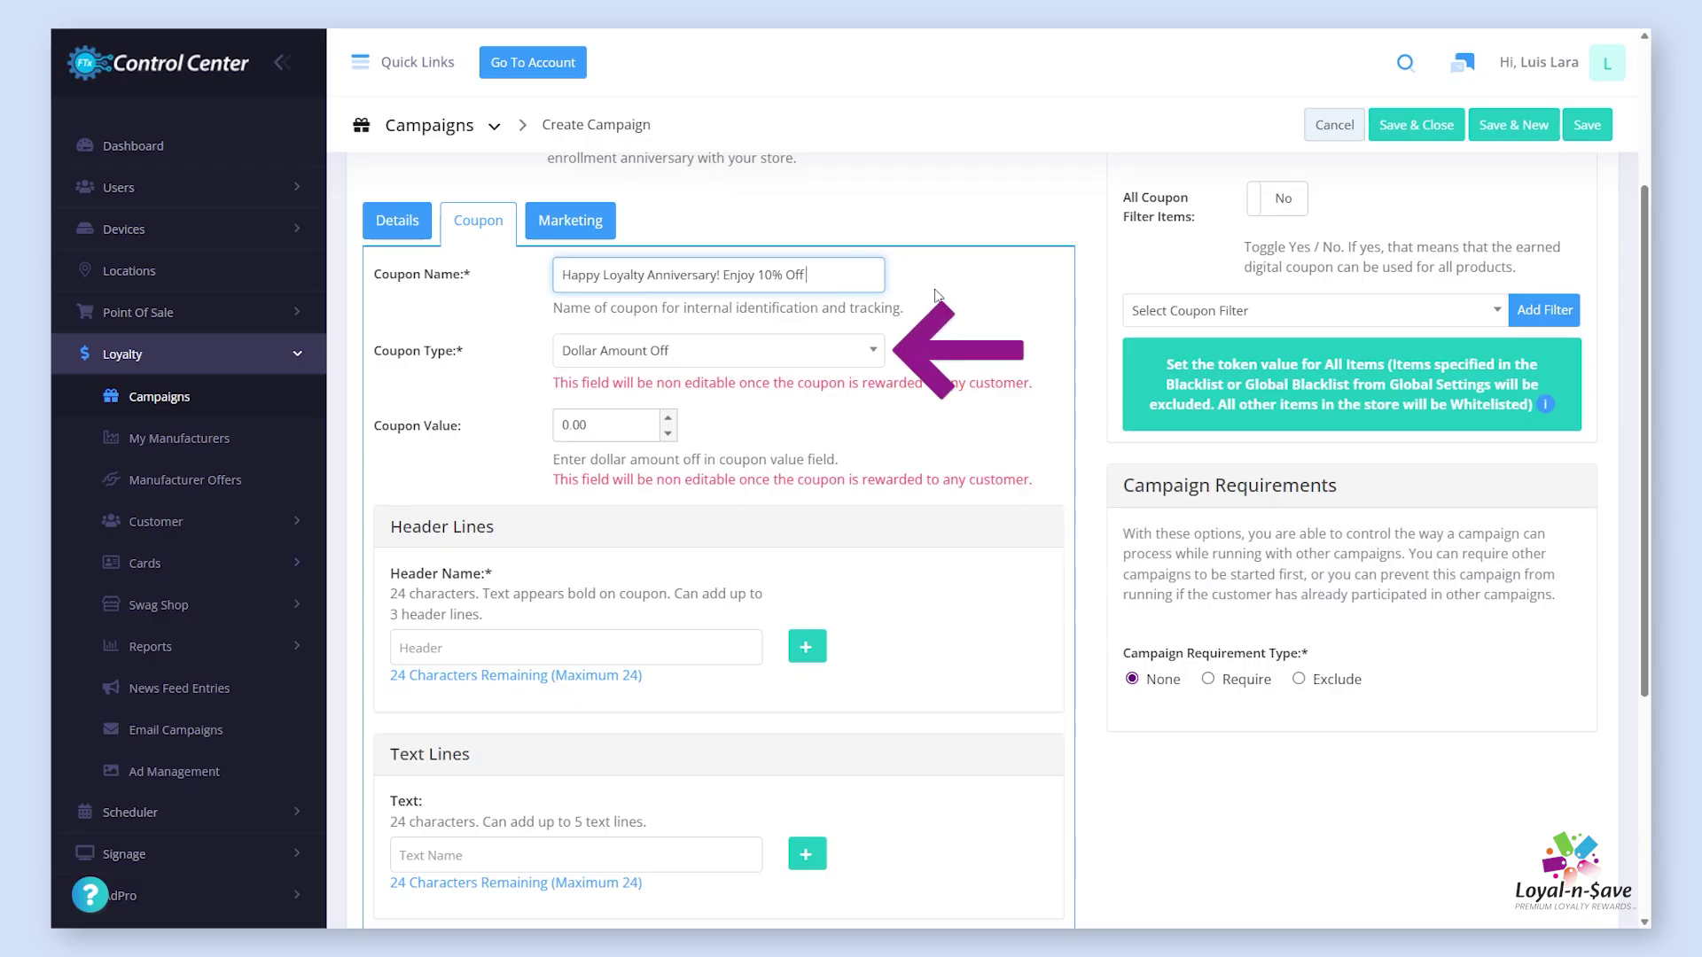
click(873, 353)
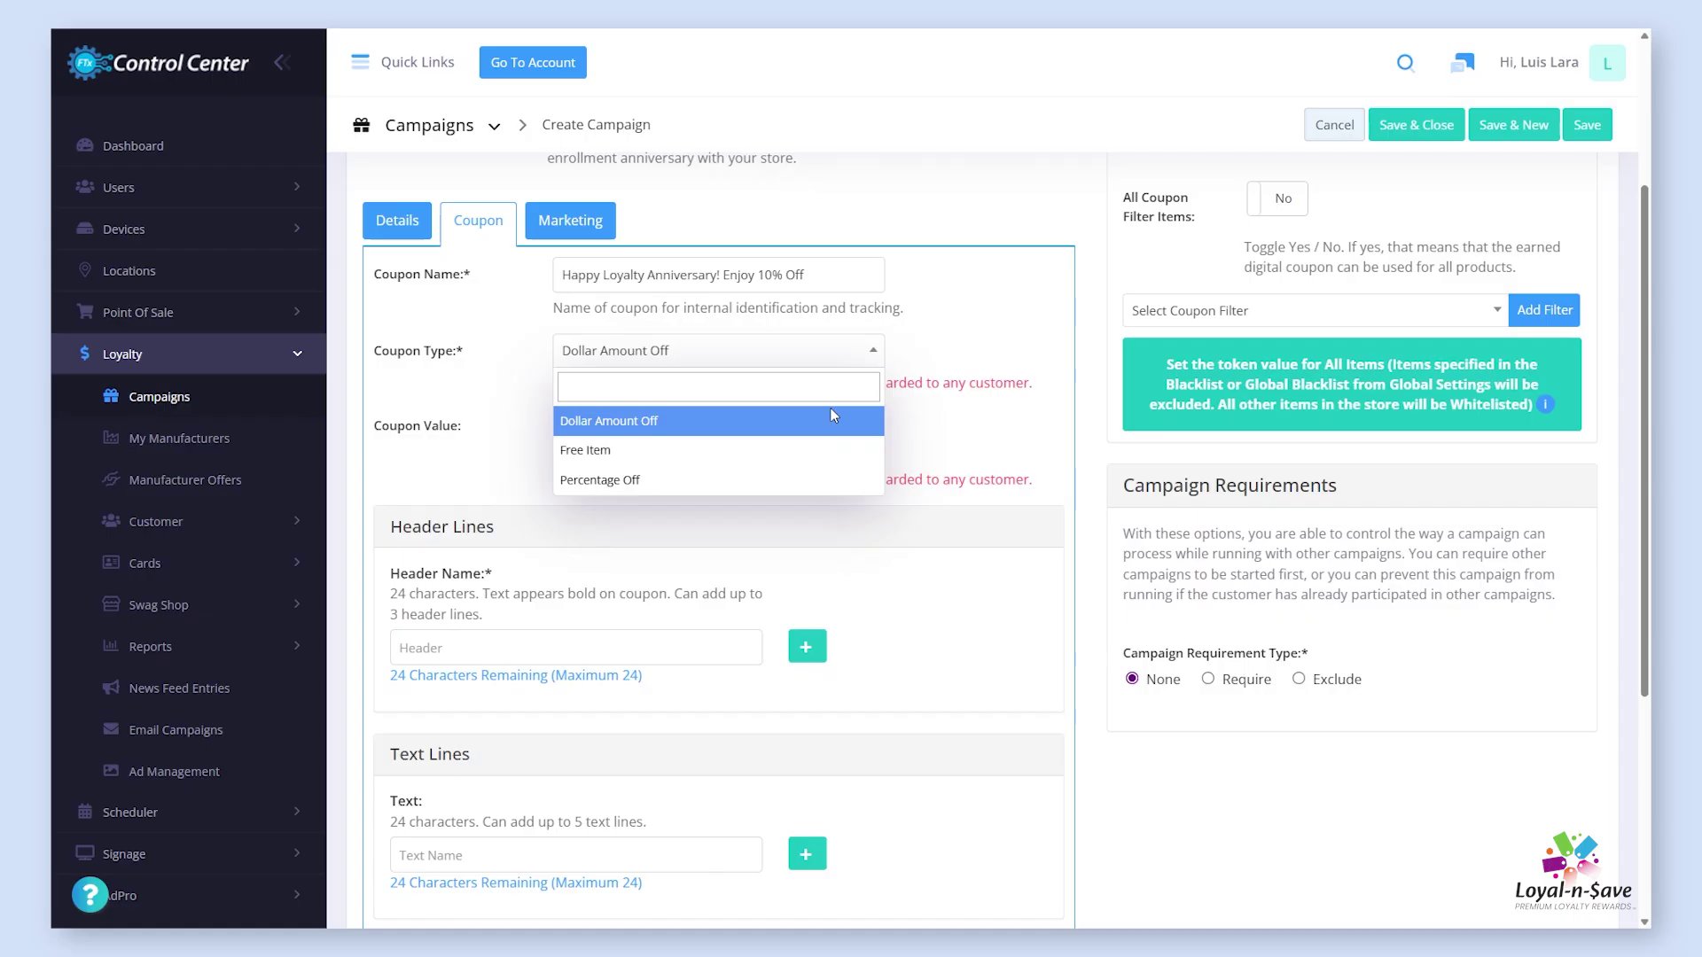
click(818, 479)
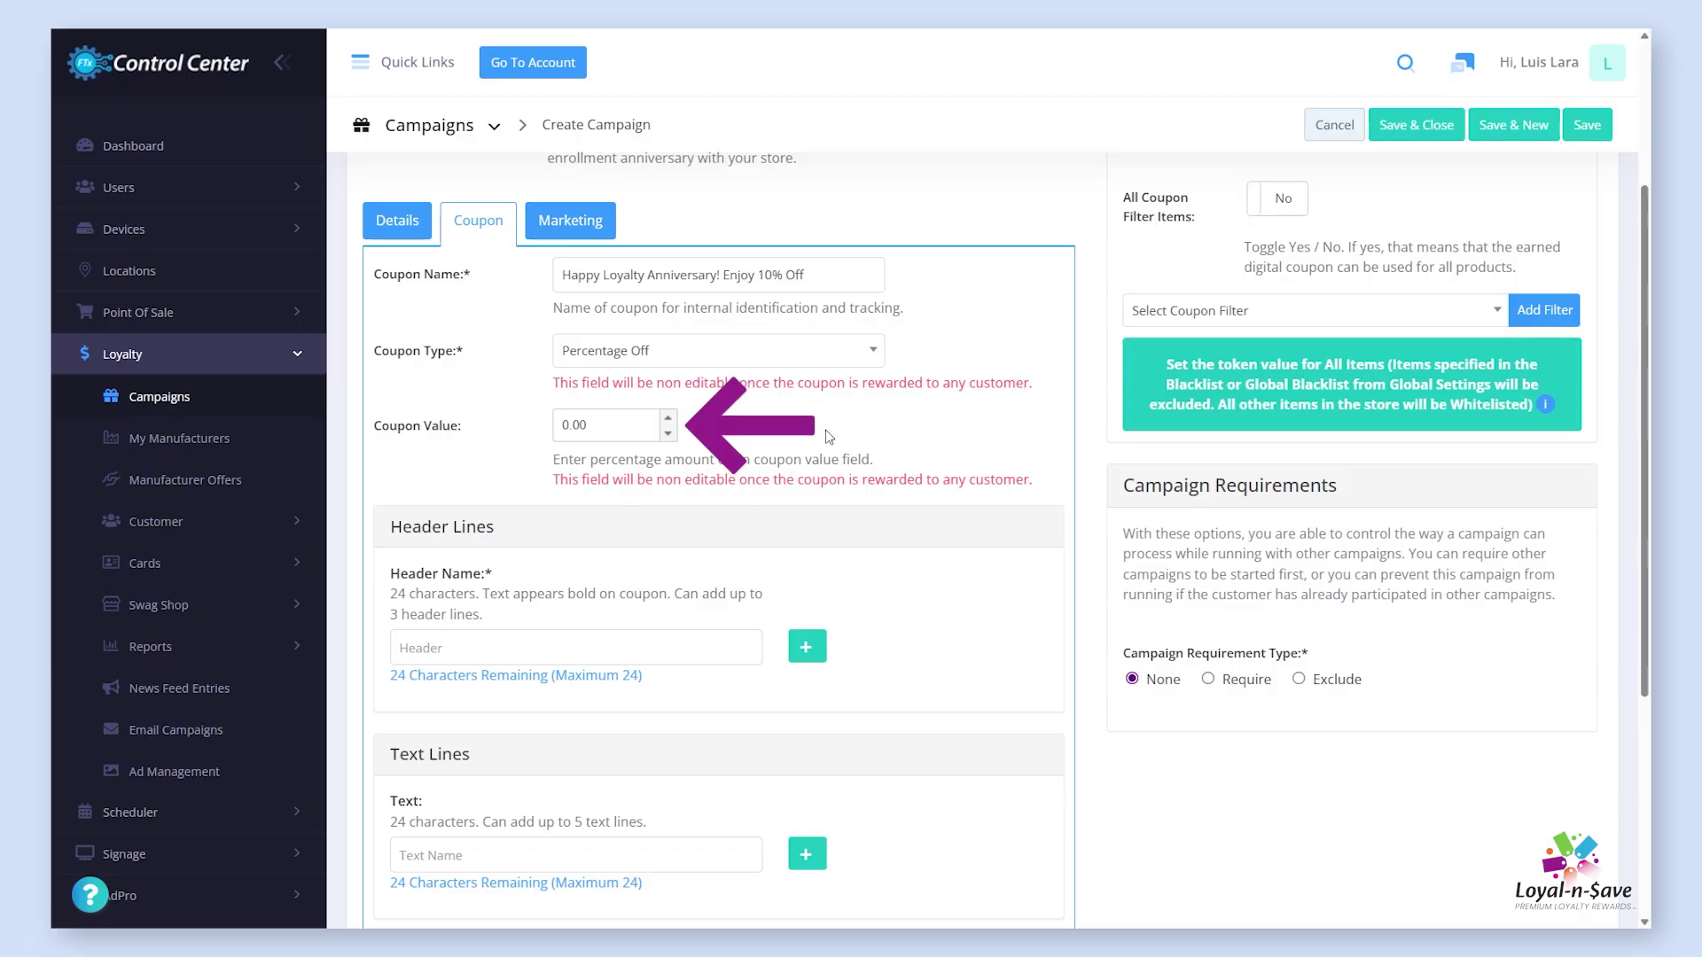
click(566, 425)
text(1)
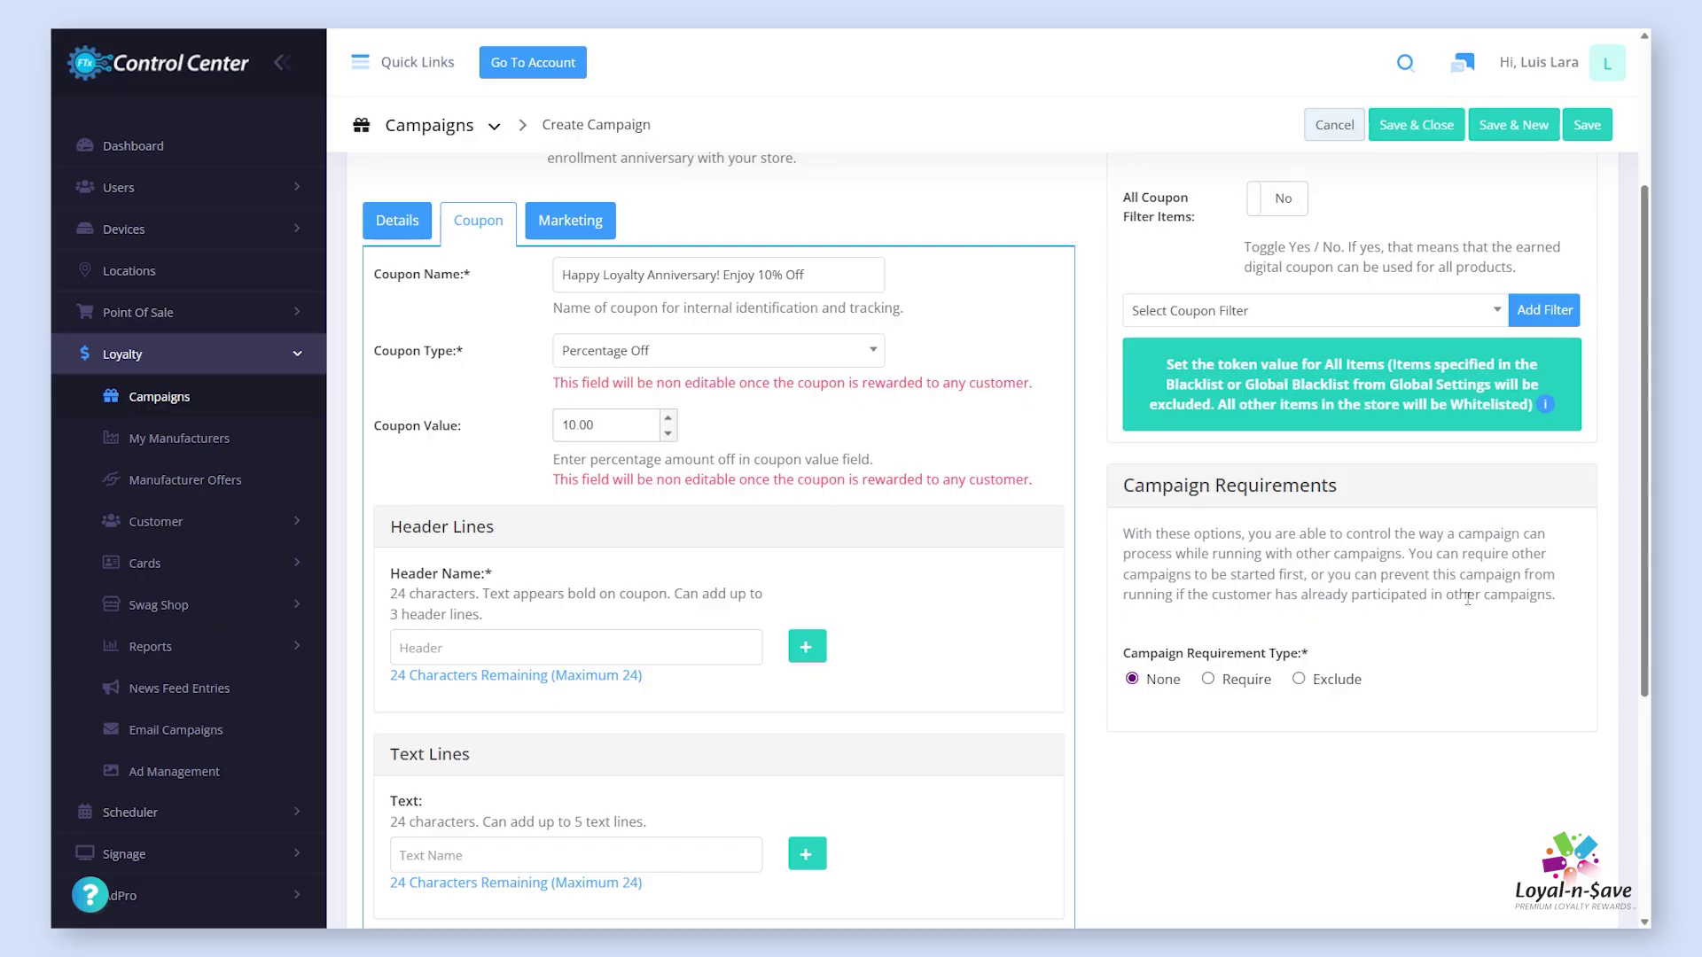
- Give the coupon three header lines reading "Happy Loyalty", "Anniversary!" and "Enjoy 10% Off"
click(806, 649)
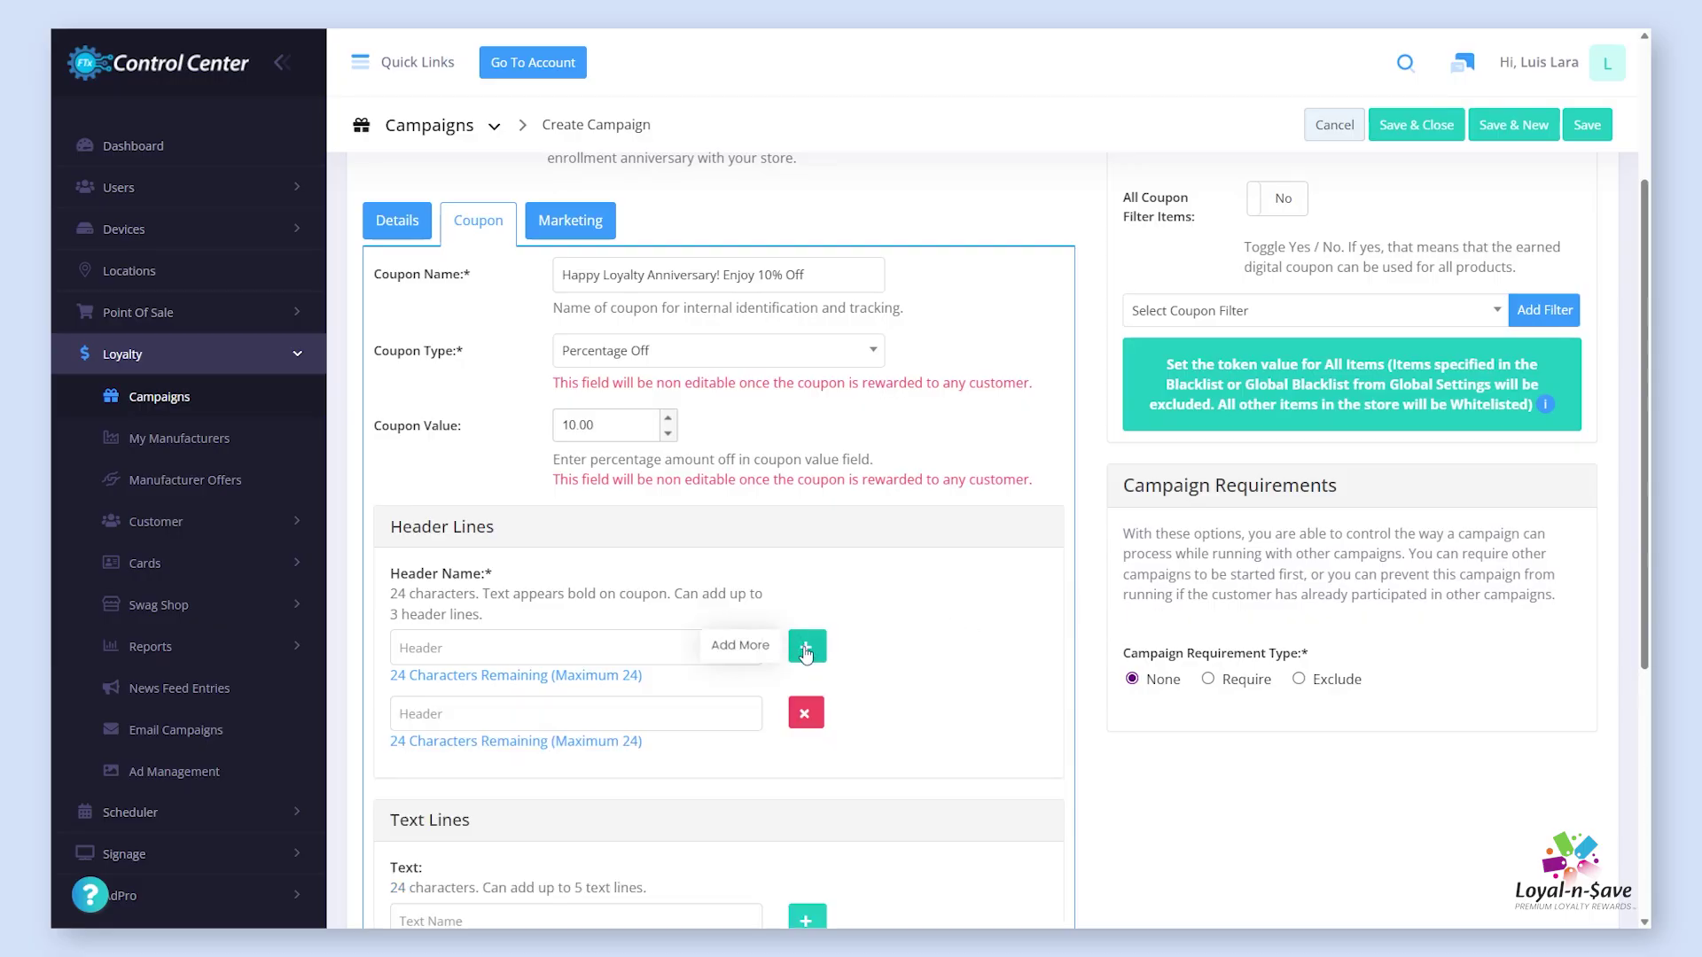
click(806, 653)
click(422, 647)
text(Happy Loyalty)
click(422, 714)
text(Anniversary)
click(422, 779)
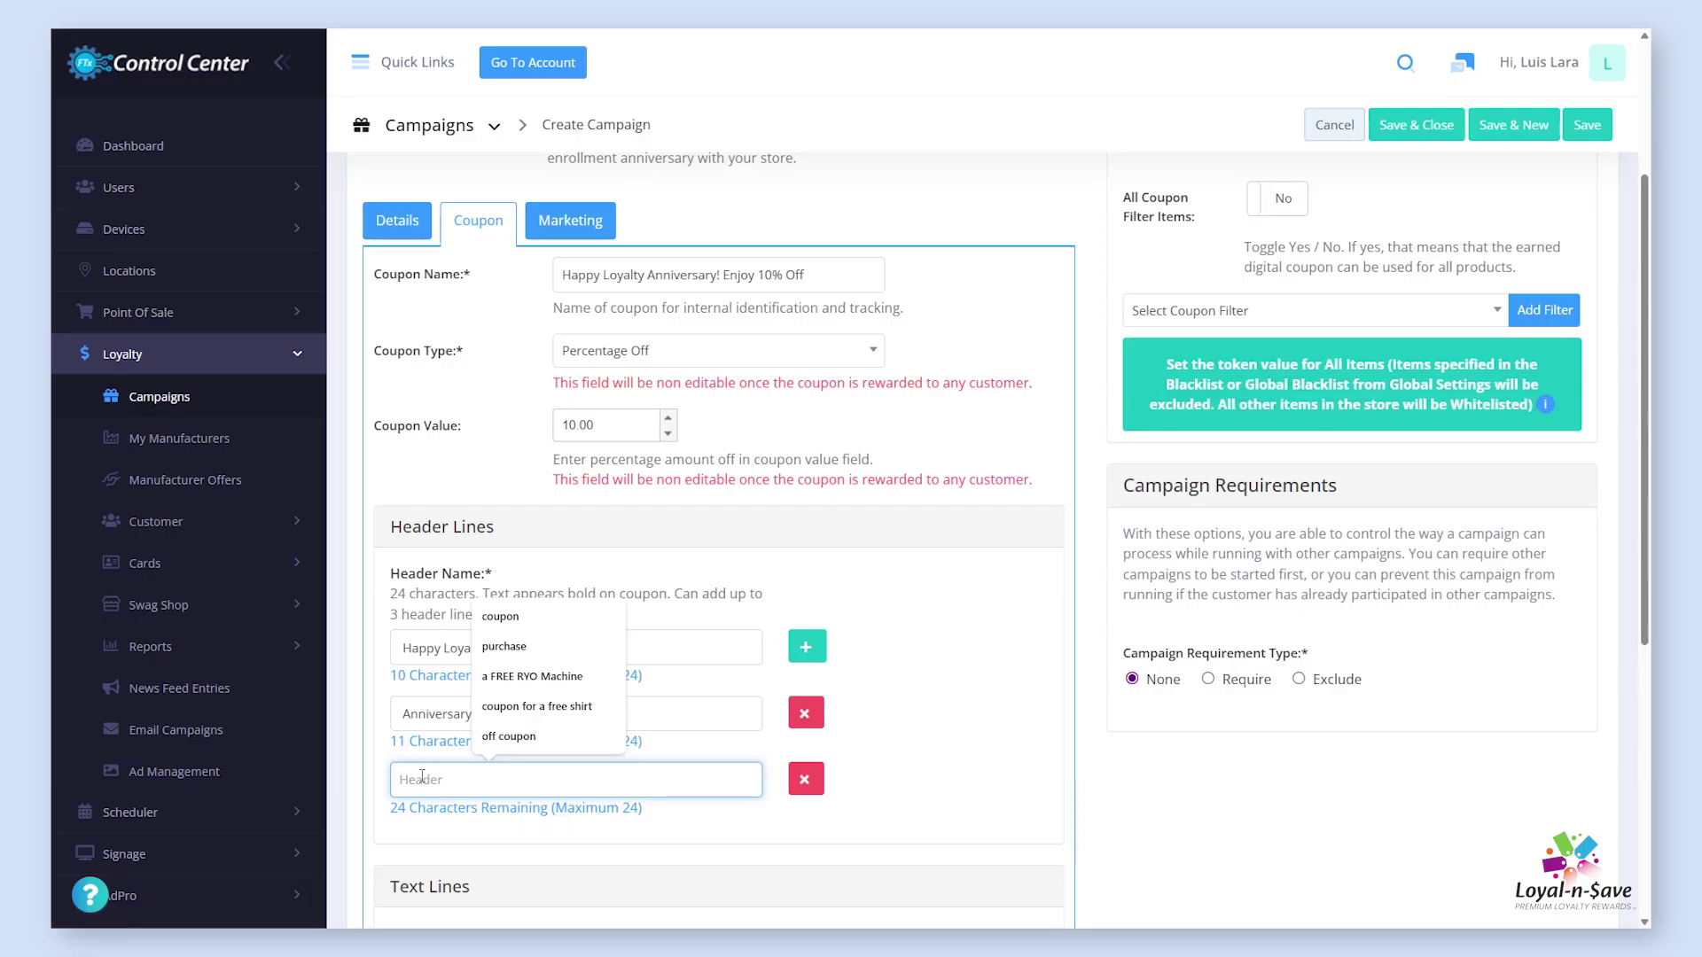
text(Enjoy 10% Off)
click(906, 693)
- Give the coupon four text lines: "Come back on your signup", "anniversary and", "use your 10%" and "off coupon!"
scroll(906, 693, down, 4)
scroll(906, 693, down, 2)
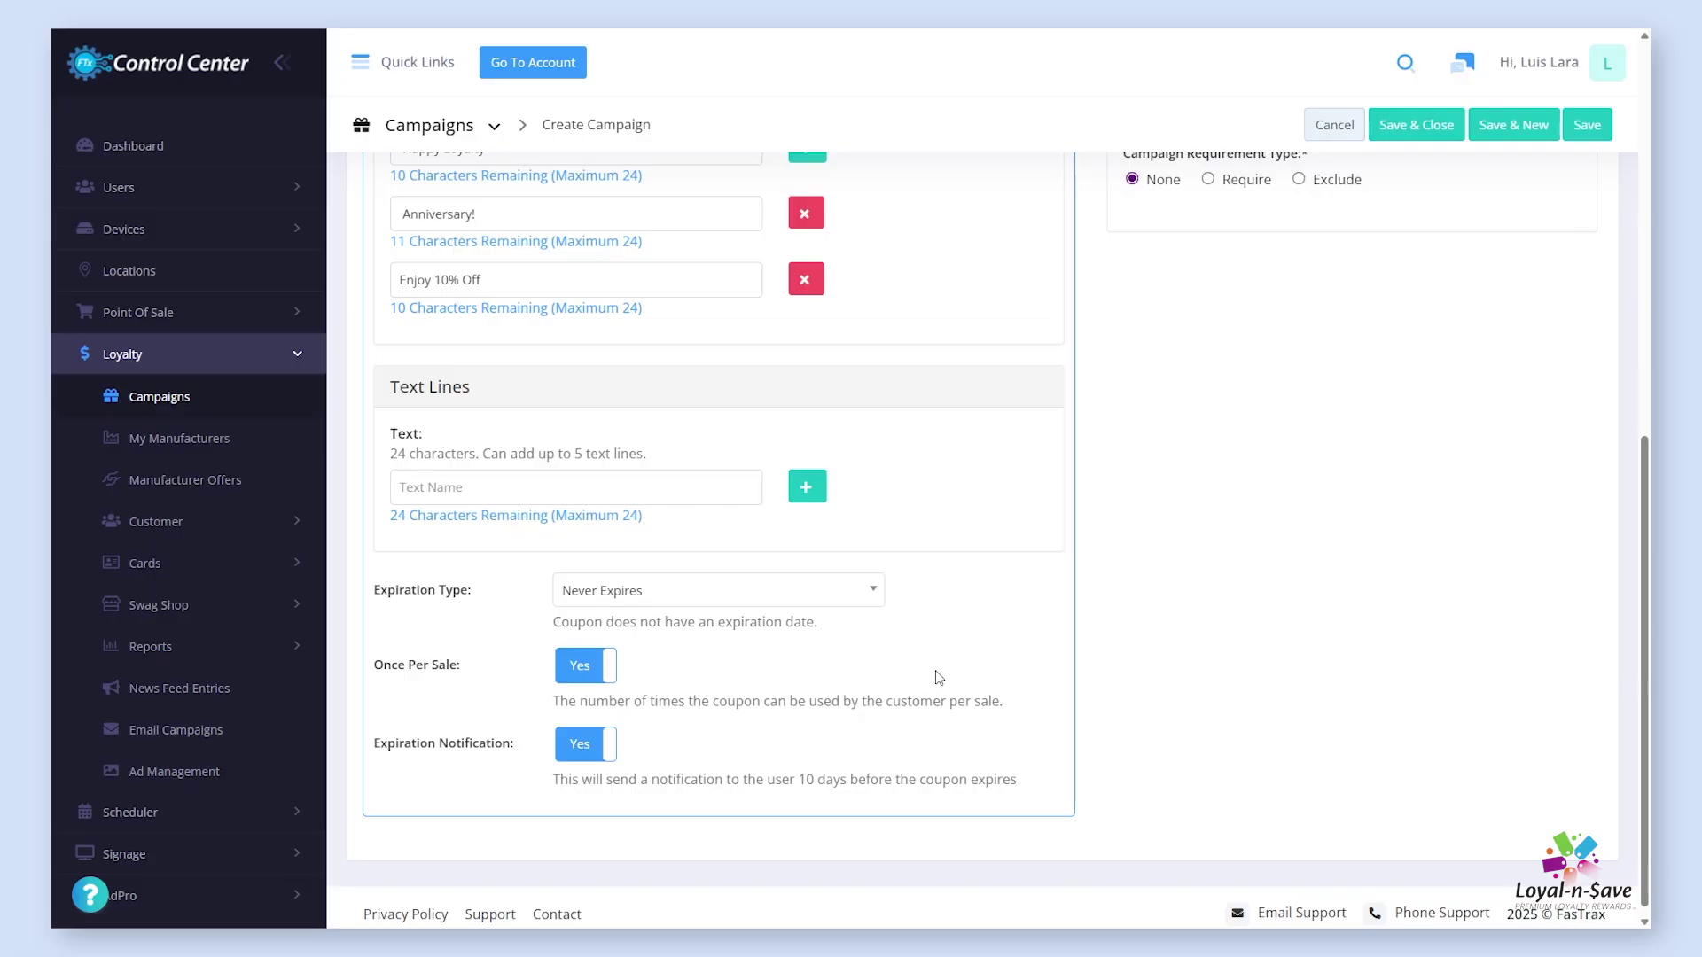
click(800, 496)
click(805, 487)
click(806, 487)
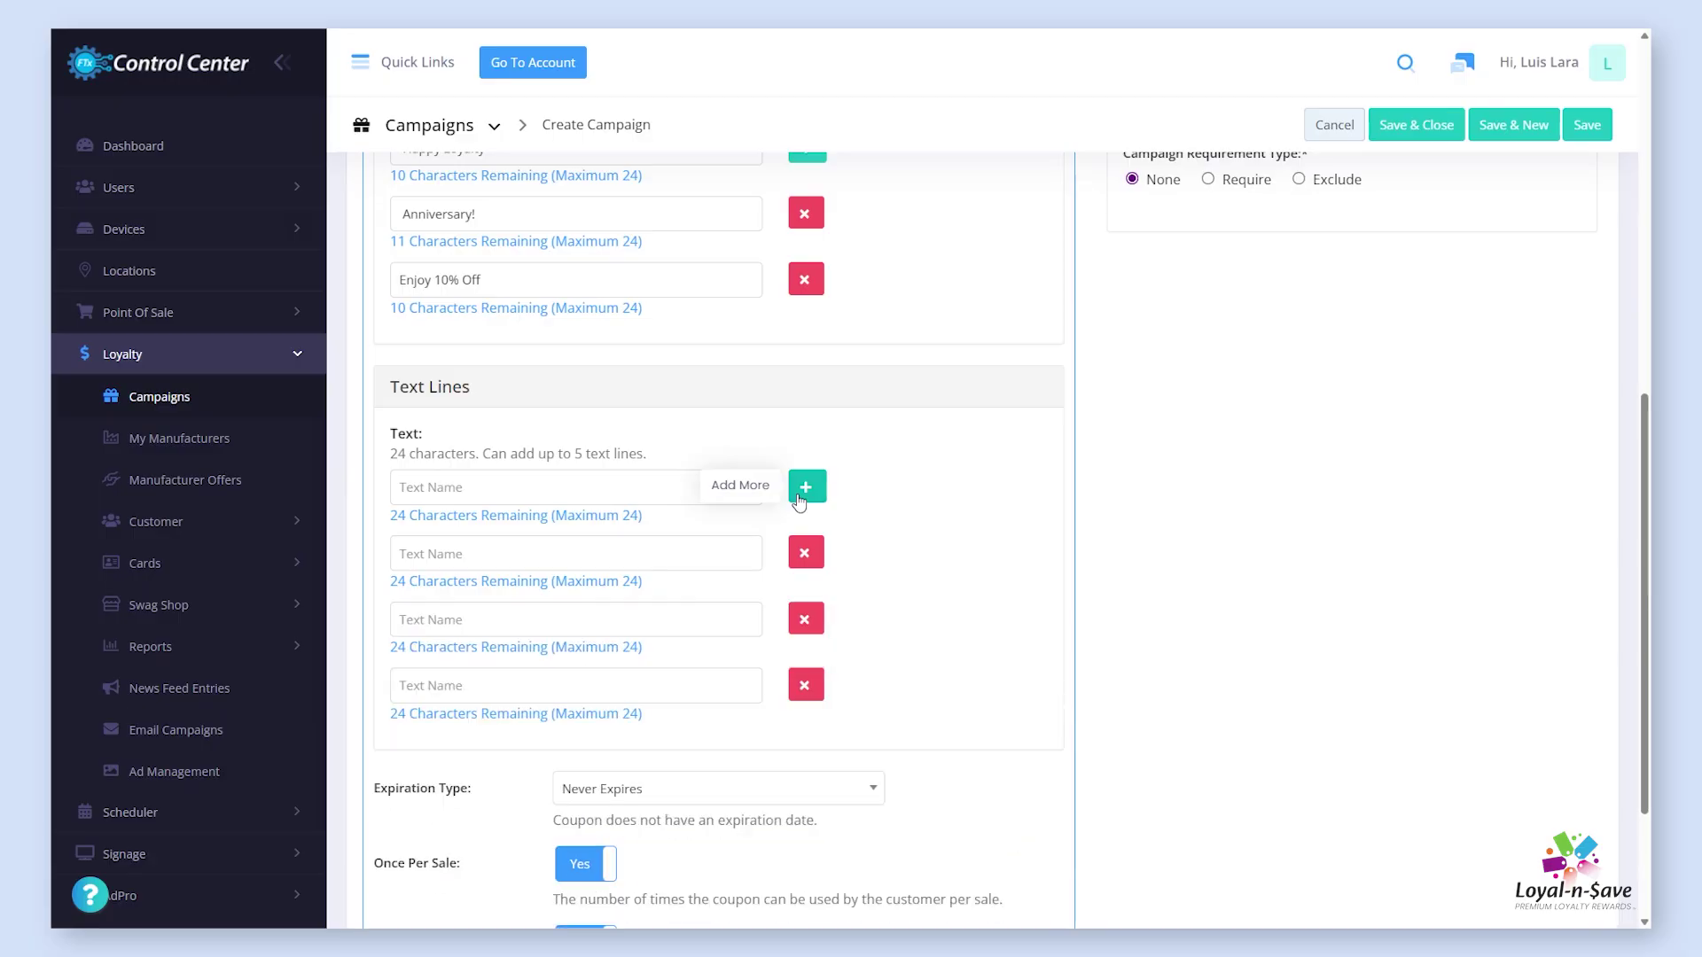
click(562, 487)
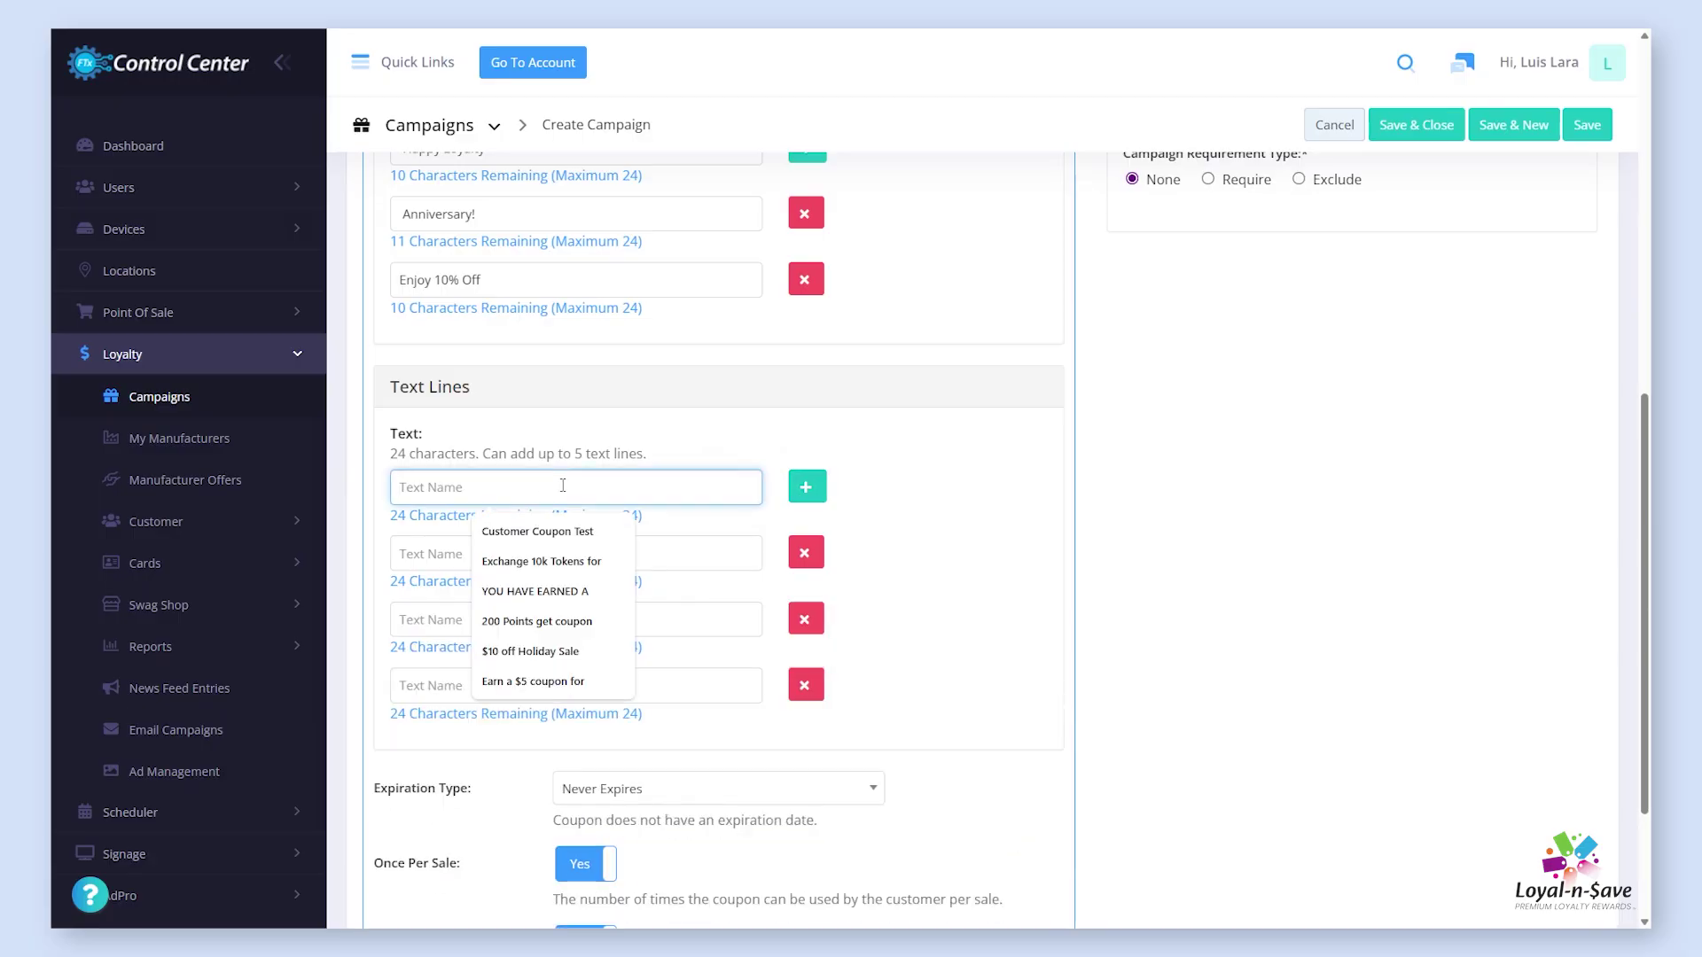
text(Come back on your signup)
click(443, 554)
text(anniversary and)
click(411, 620)
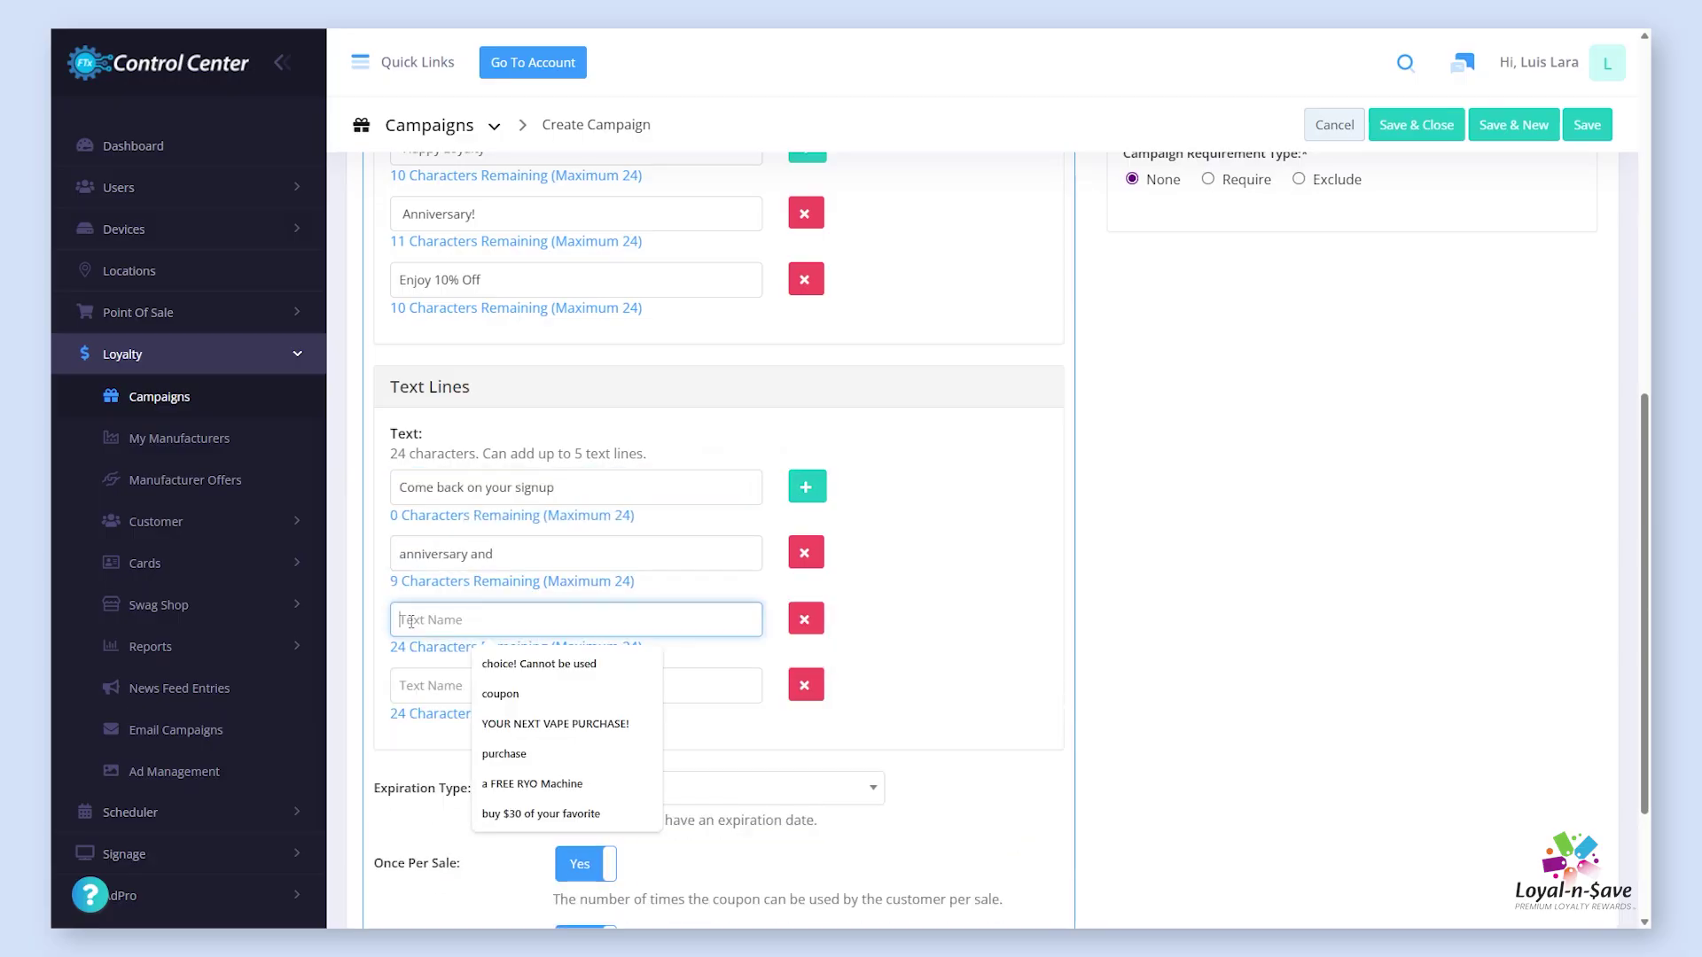
text(use your 10%)
click(408, 686)
text(off coupon!)
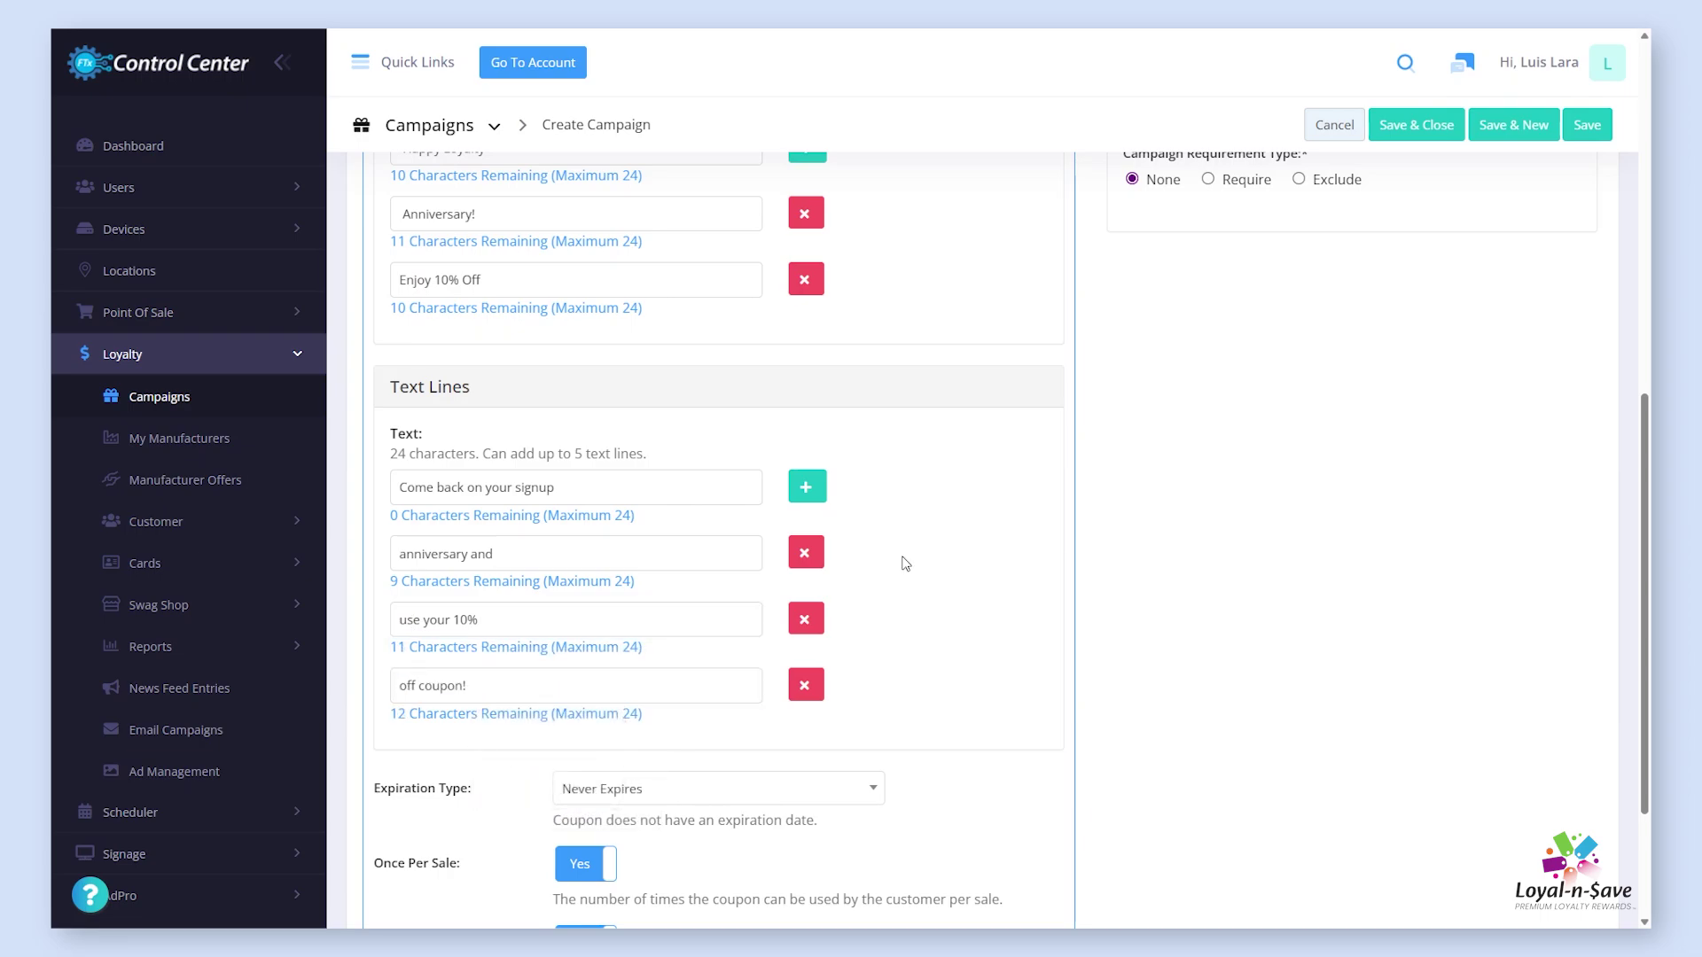
- Set the coupon's expiration type to Never Expires
scroll(904, 560, down, 2)
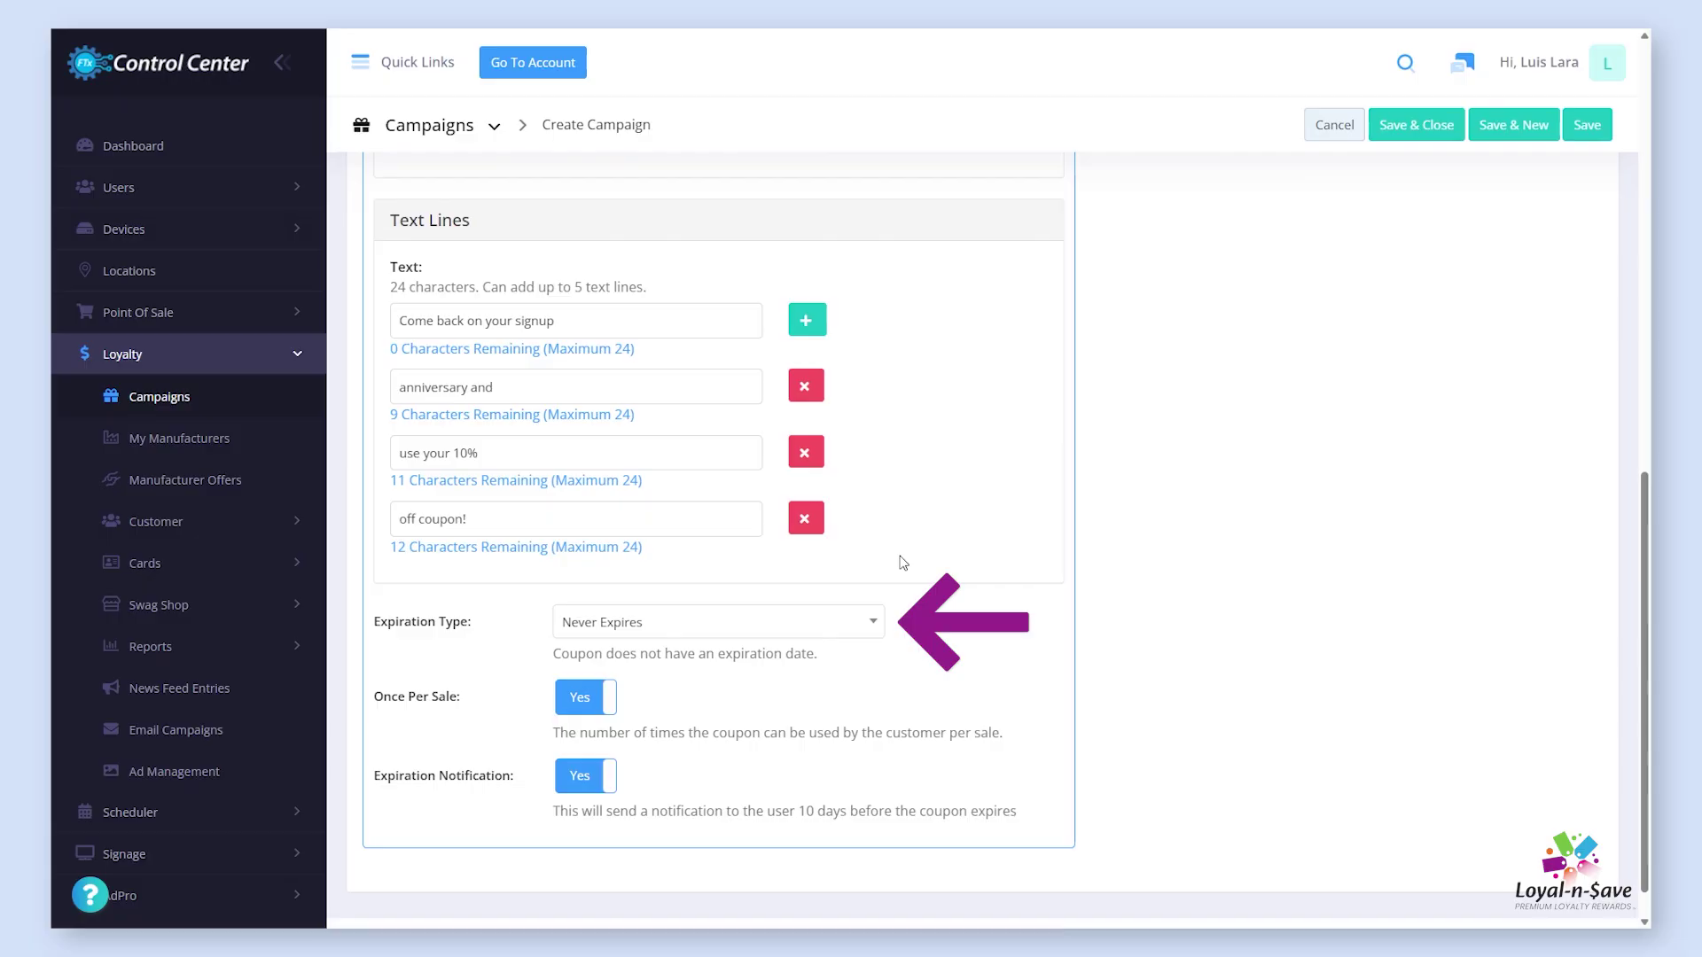
click(879, 623)
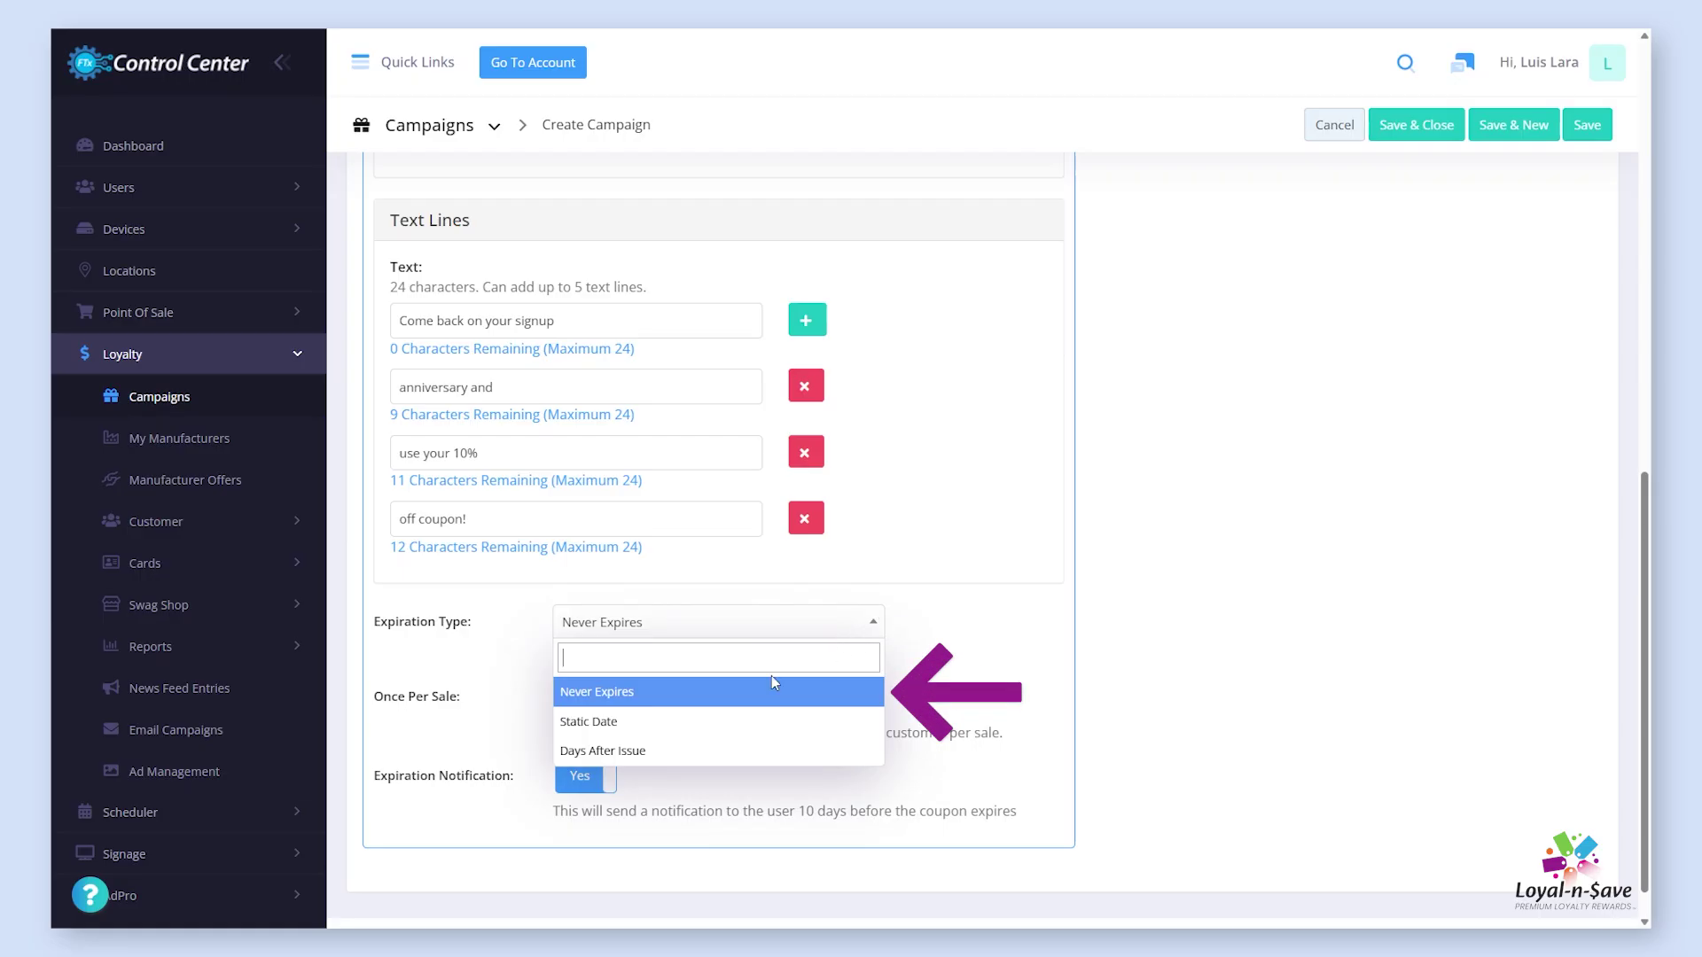
click(760, 701)
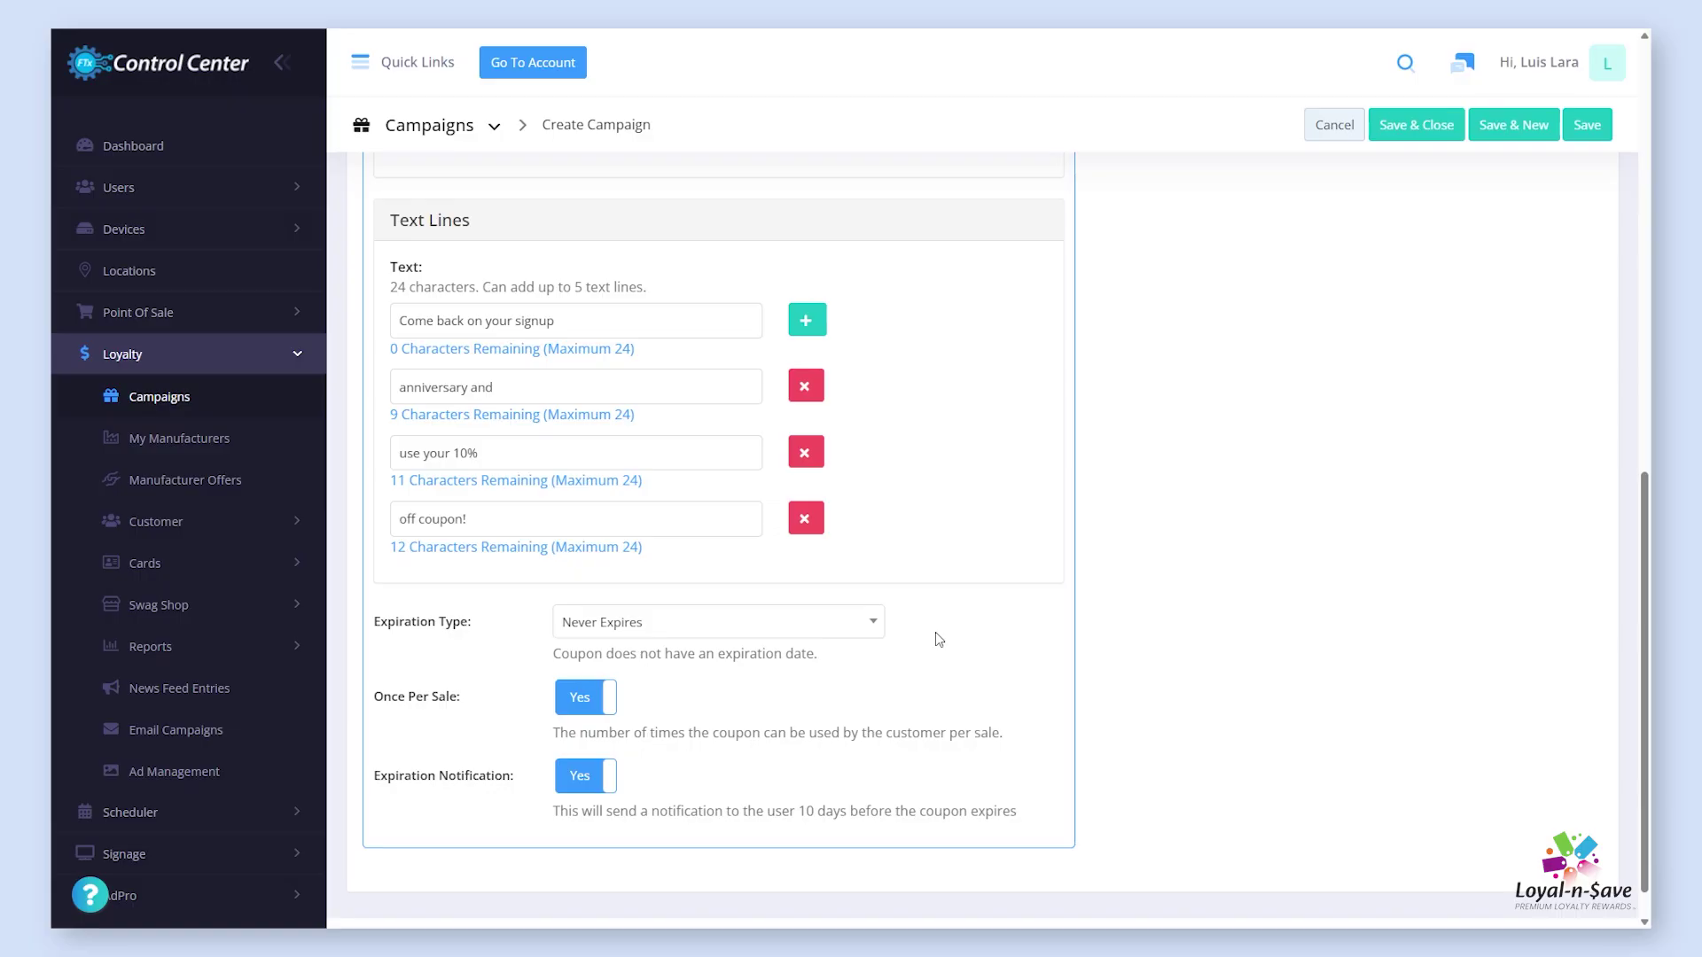
- Review the campaign's marketing refinement options, such as customer interests and gender
scroll(939, 638, up, 6)
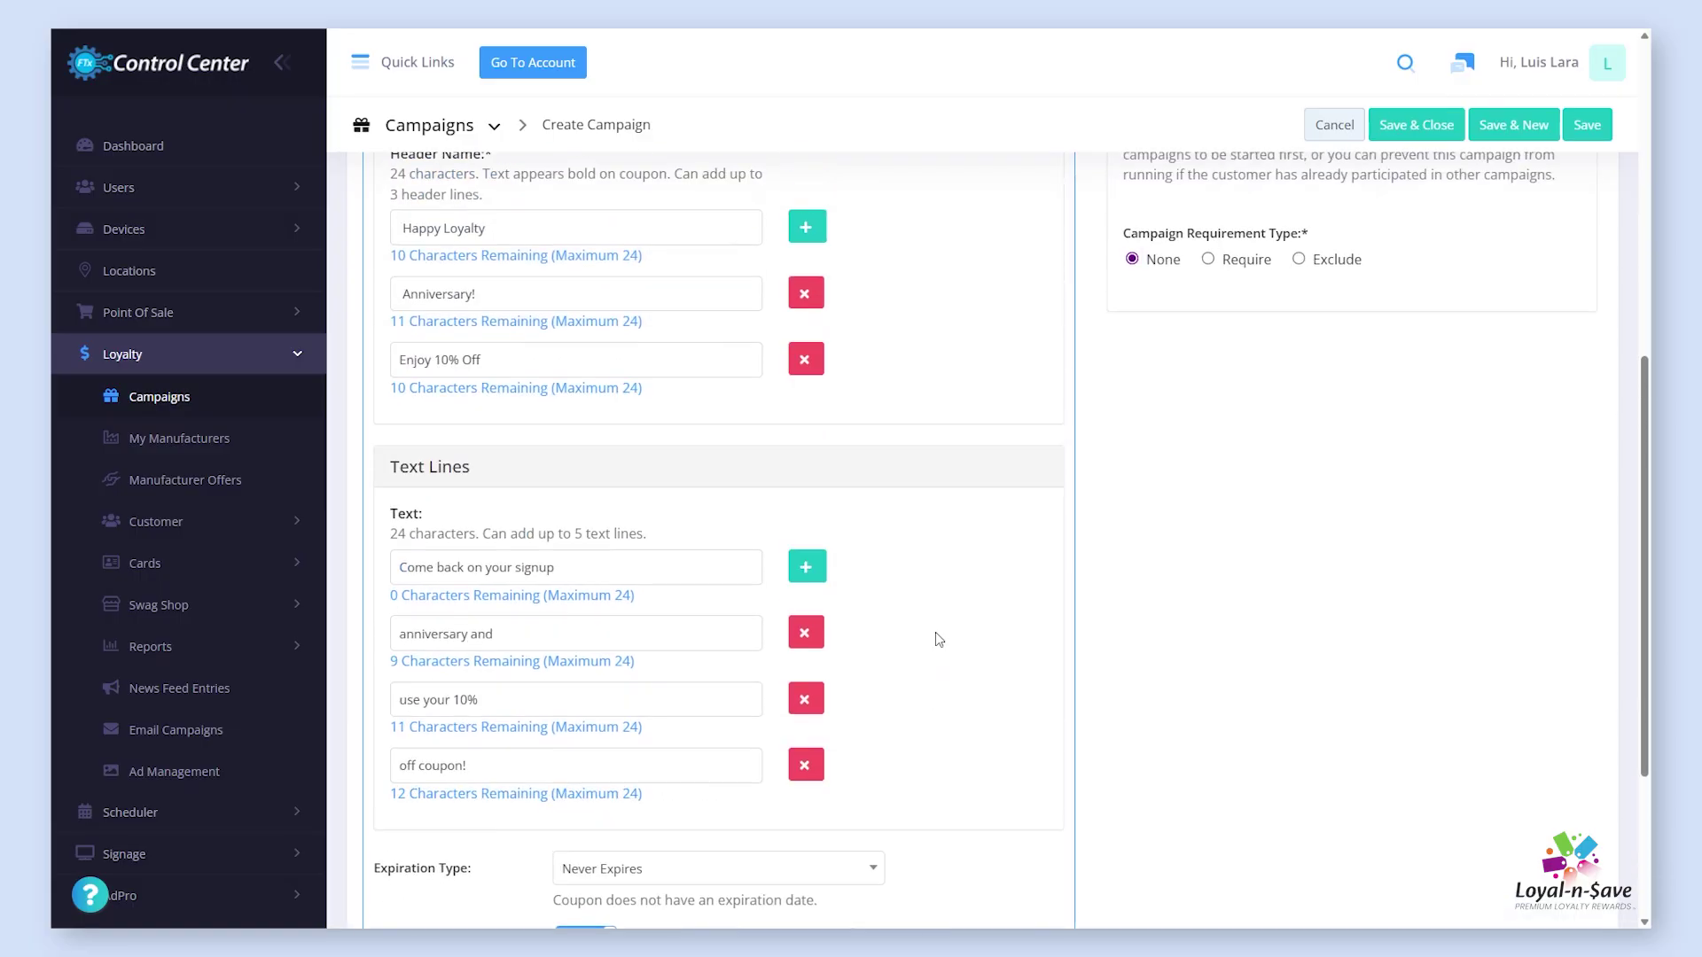
scroll(939, 638, up, 3)
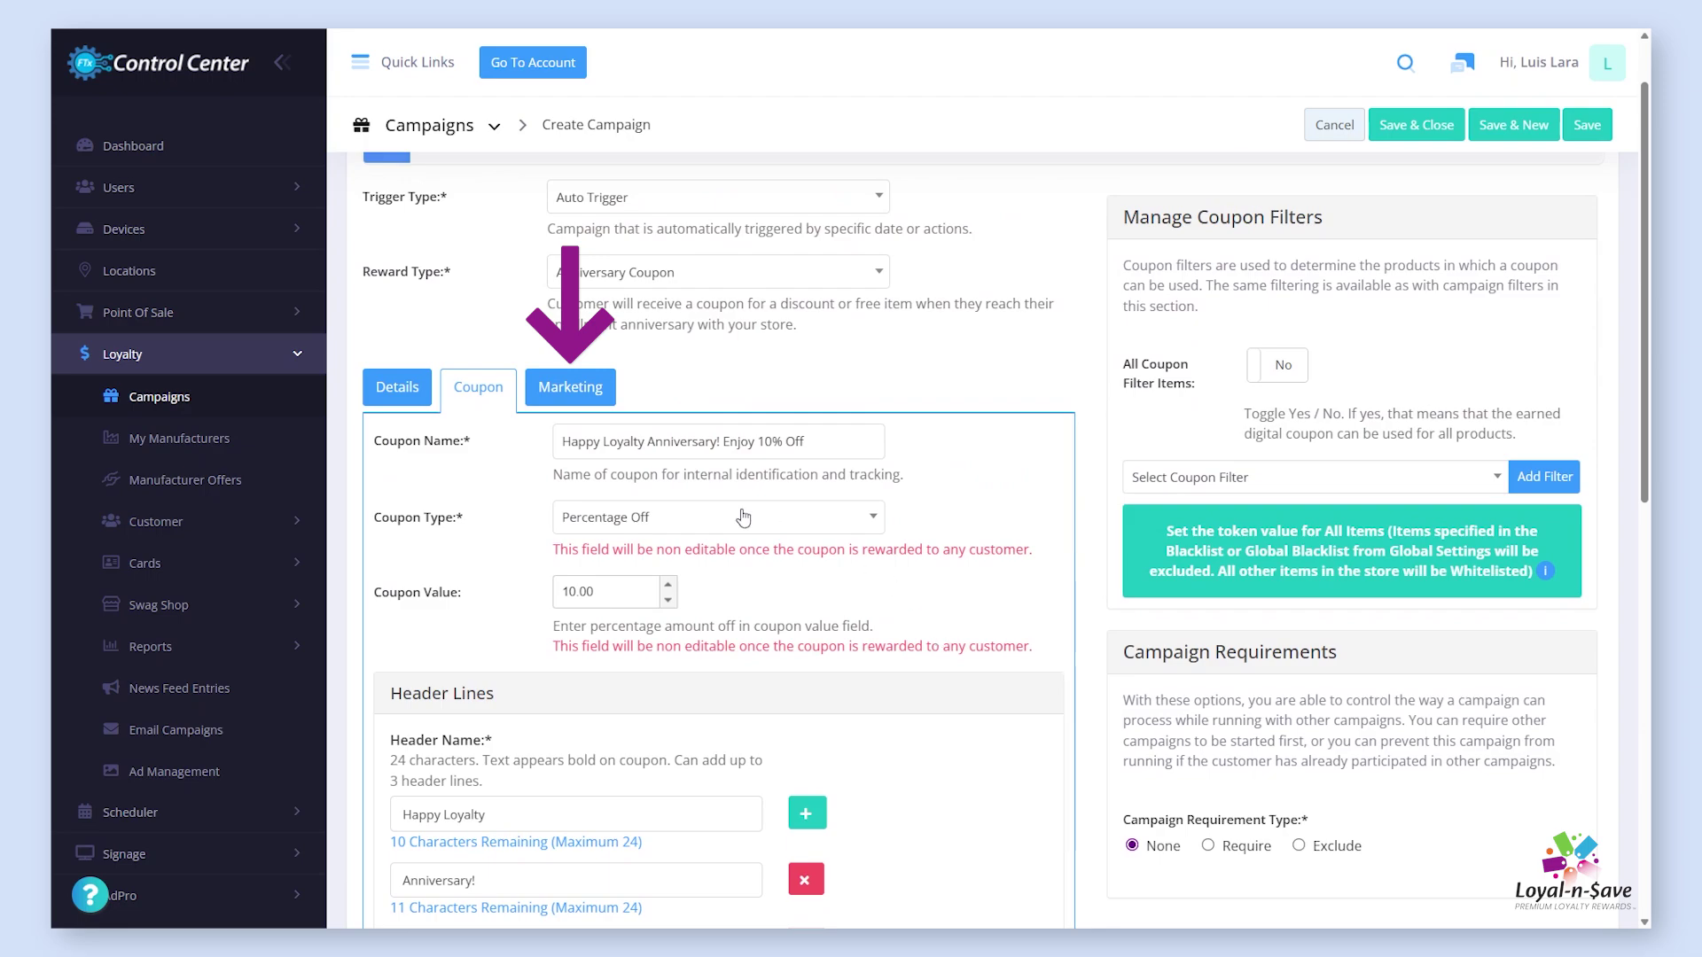
click(596, 390)
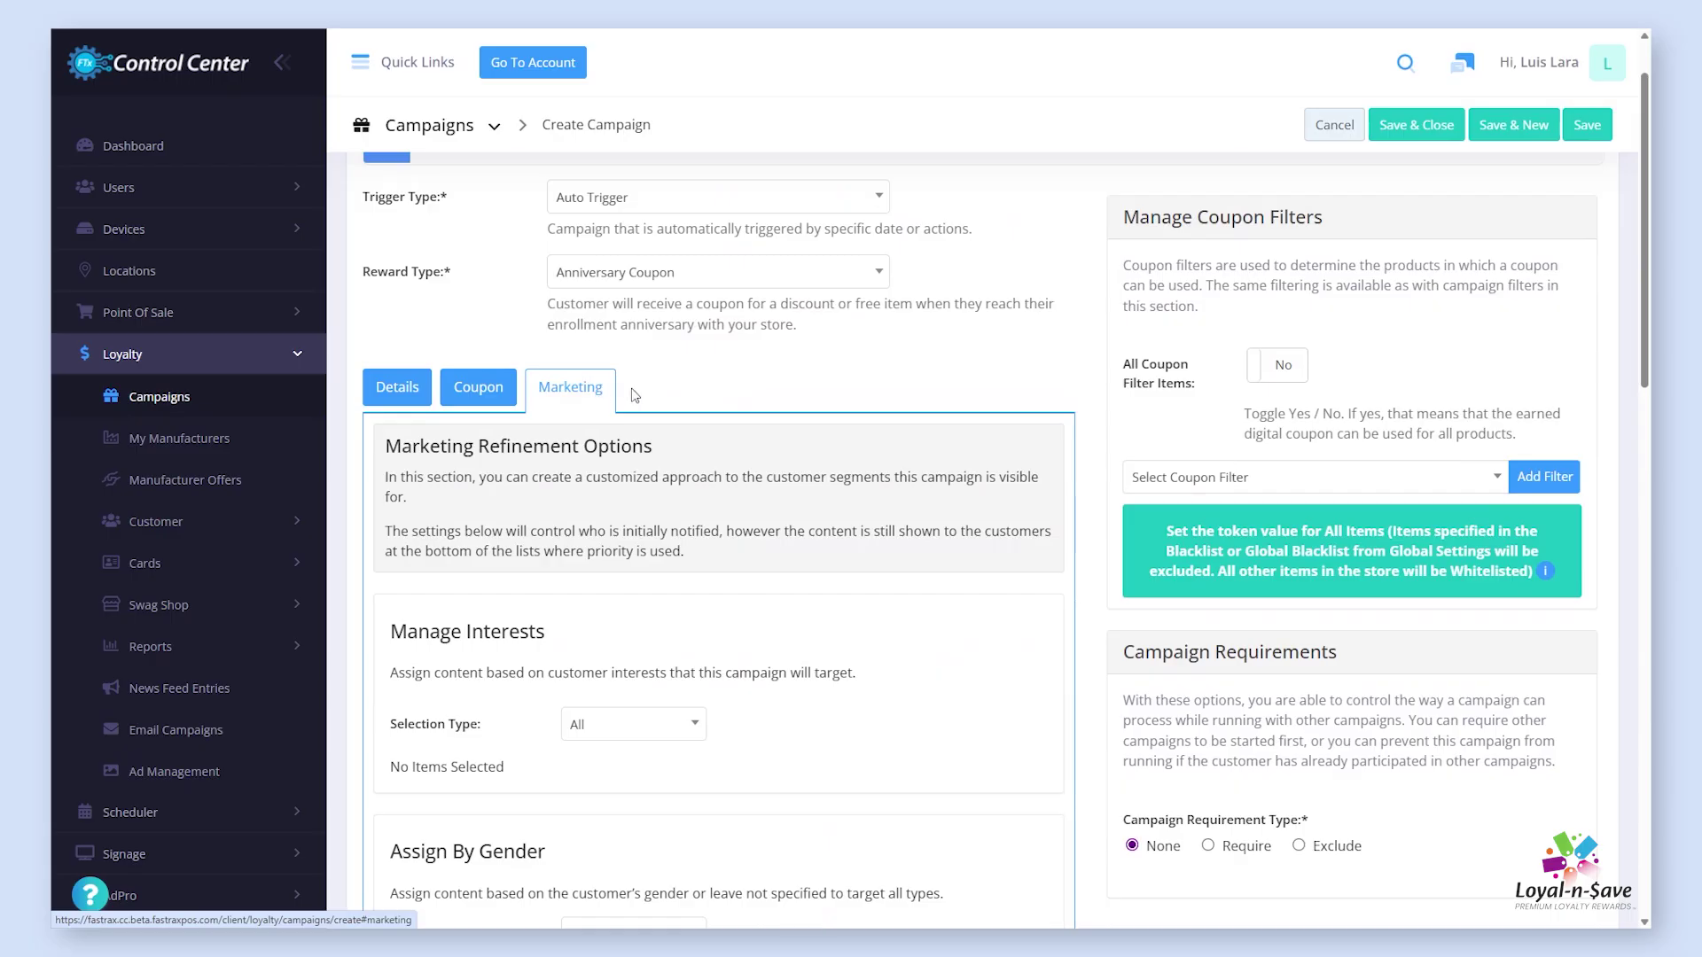
scroll(950, 494, down, 1)
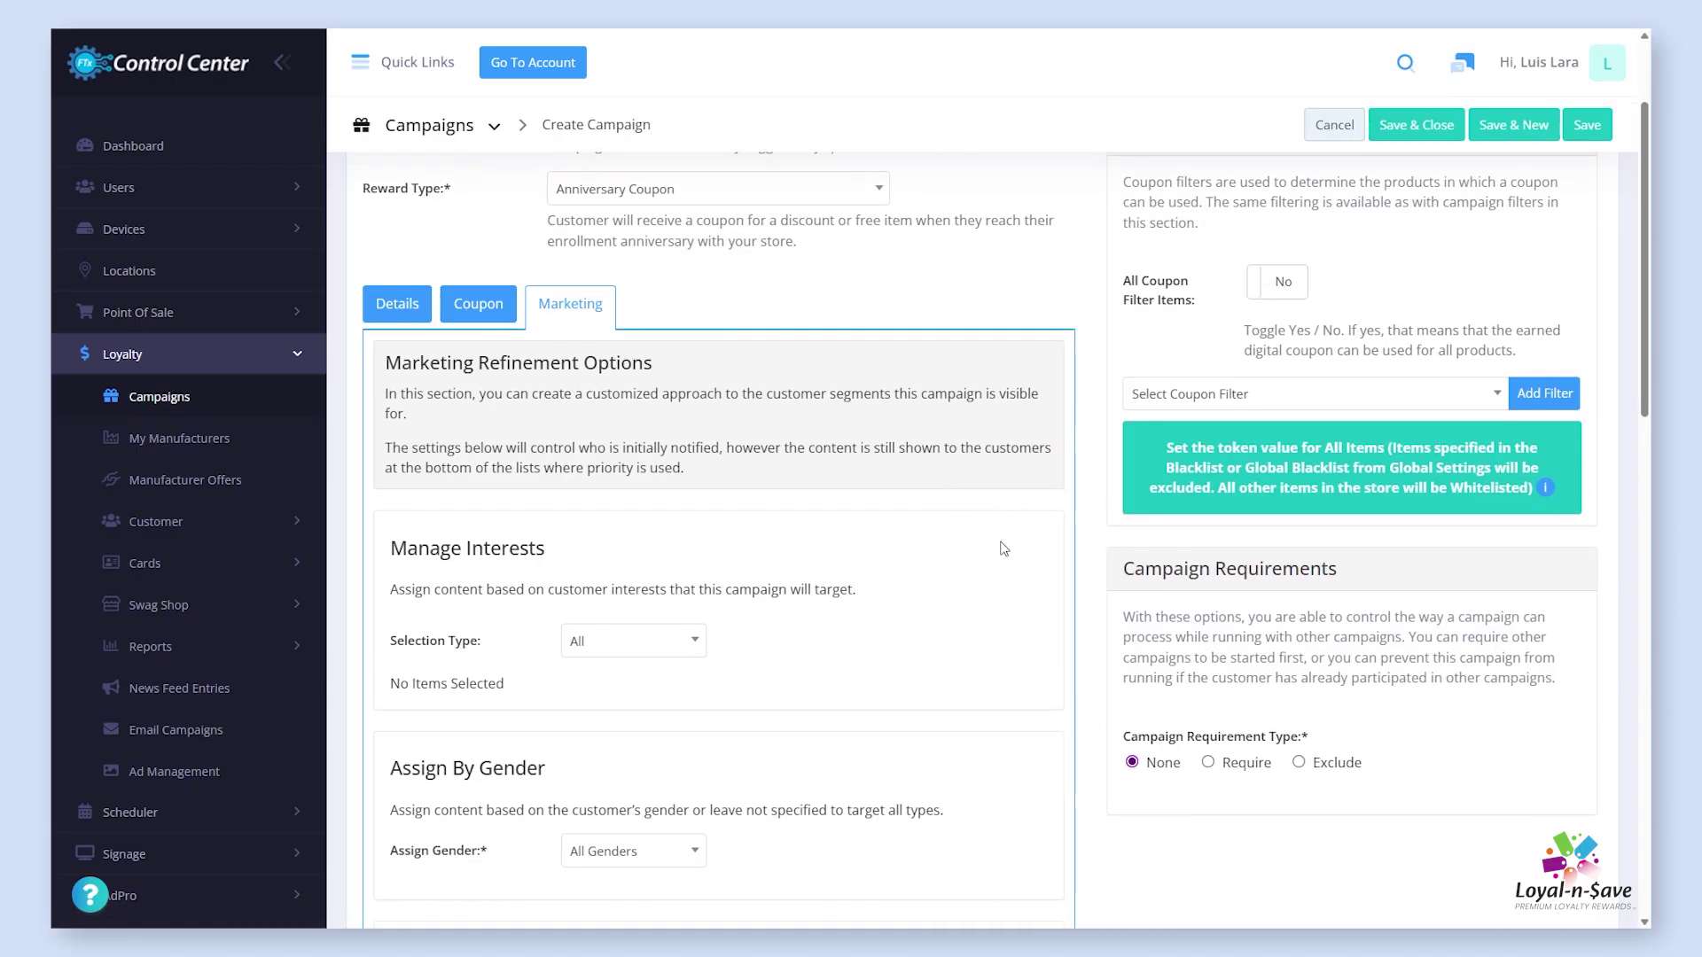
scroll(1012, 549, up, 1)
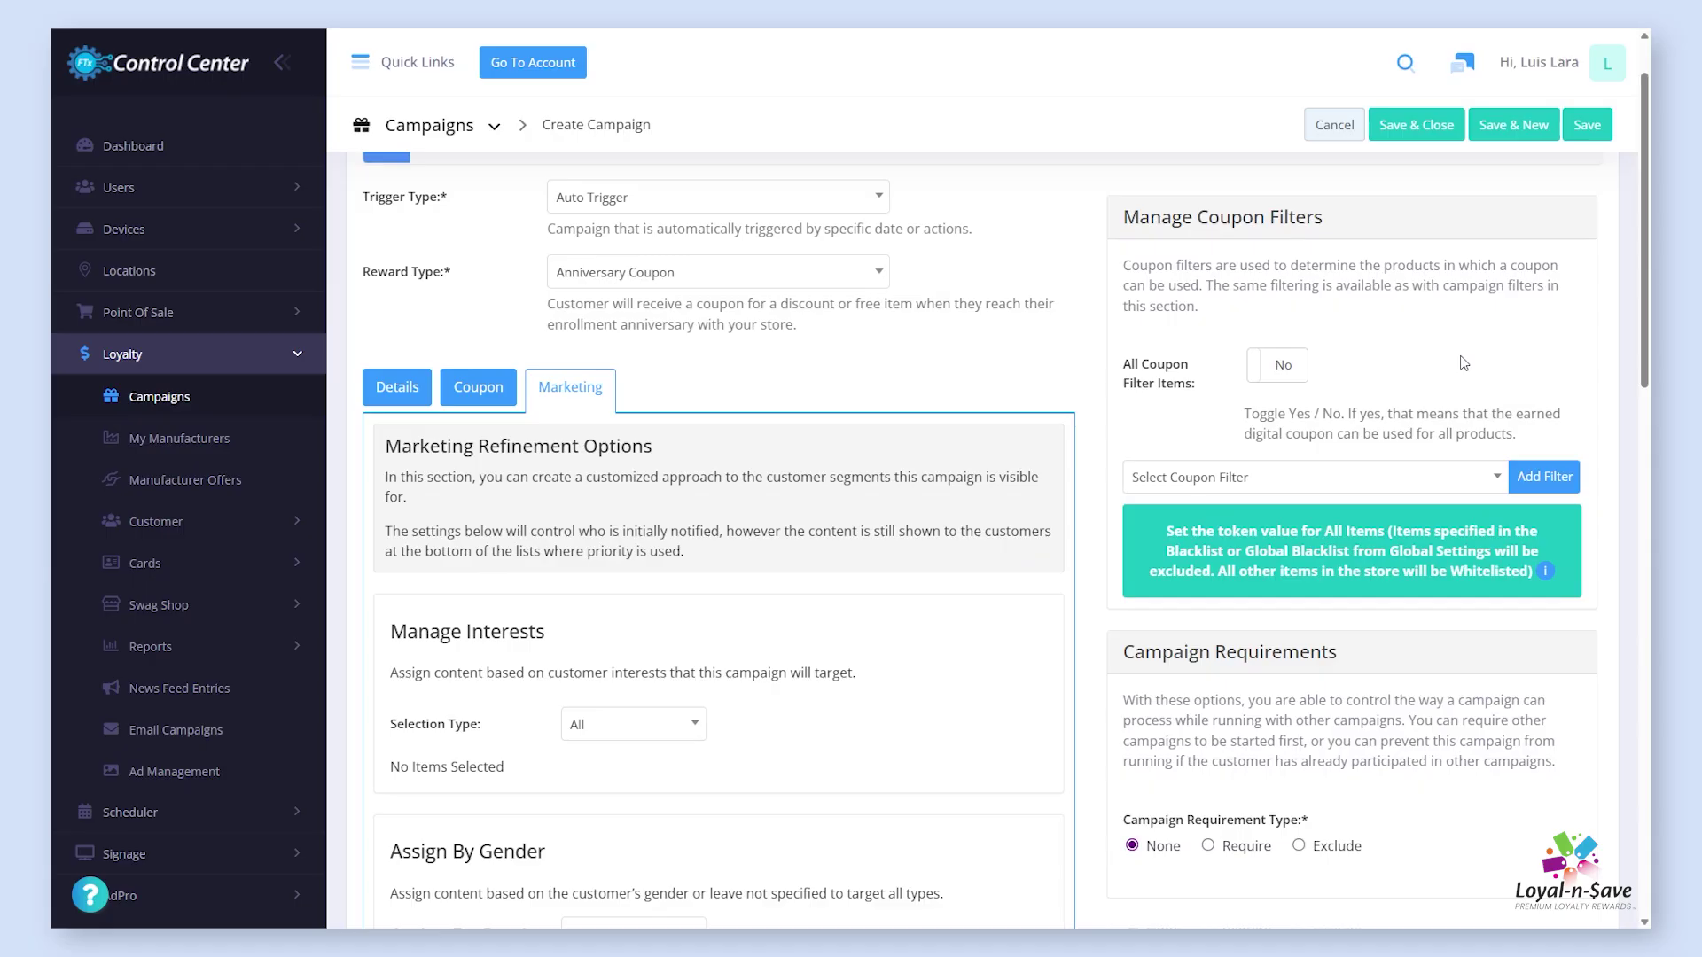
- Add a Department Blacklist coupon filter and open its department selection
click(1503, 485)
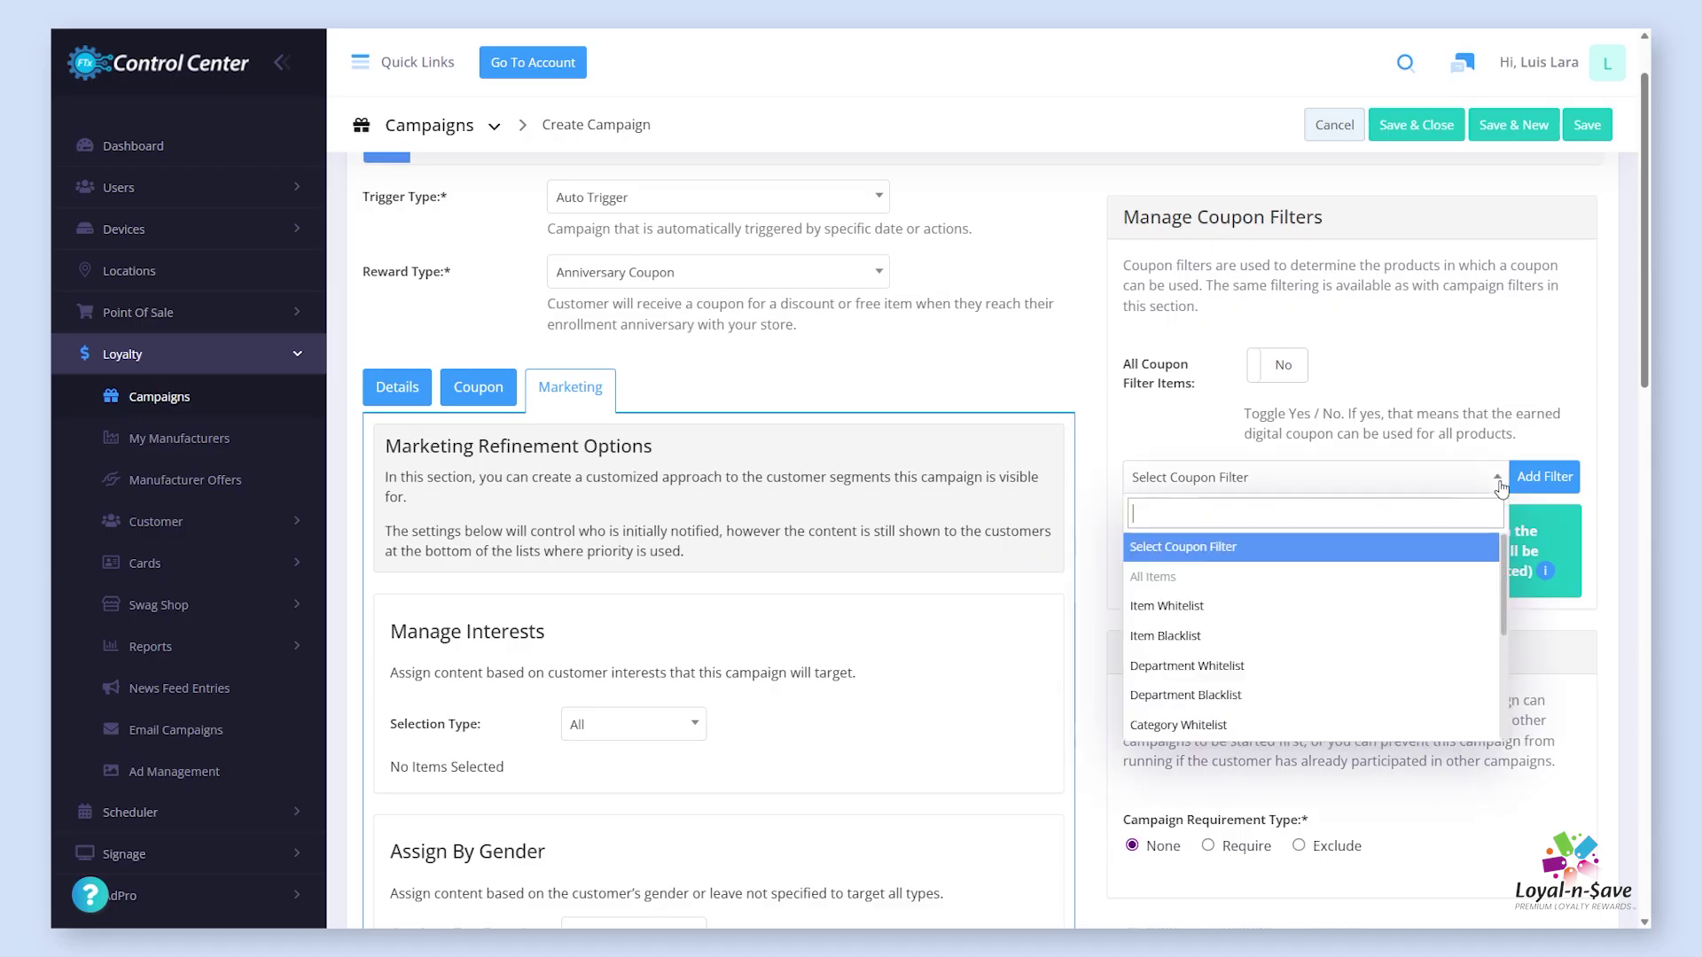
click(1306, 697)
click(1564, 475)
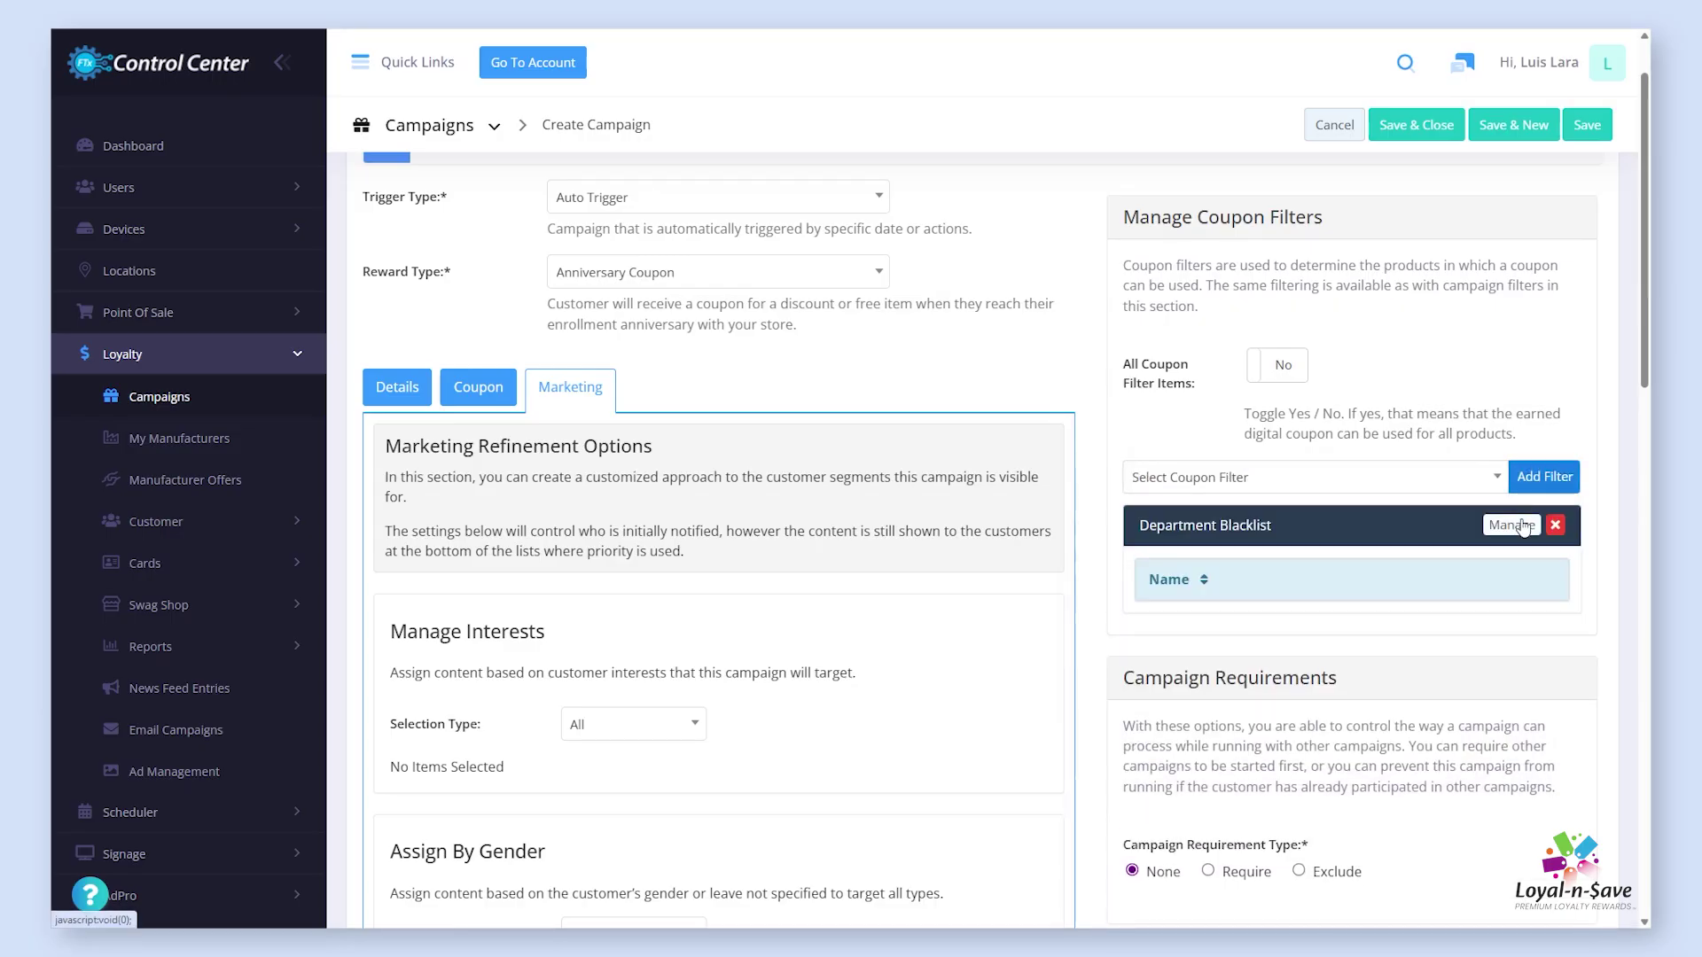
click(1512, 525)
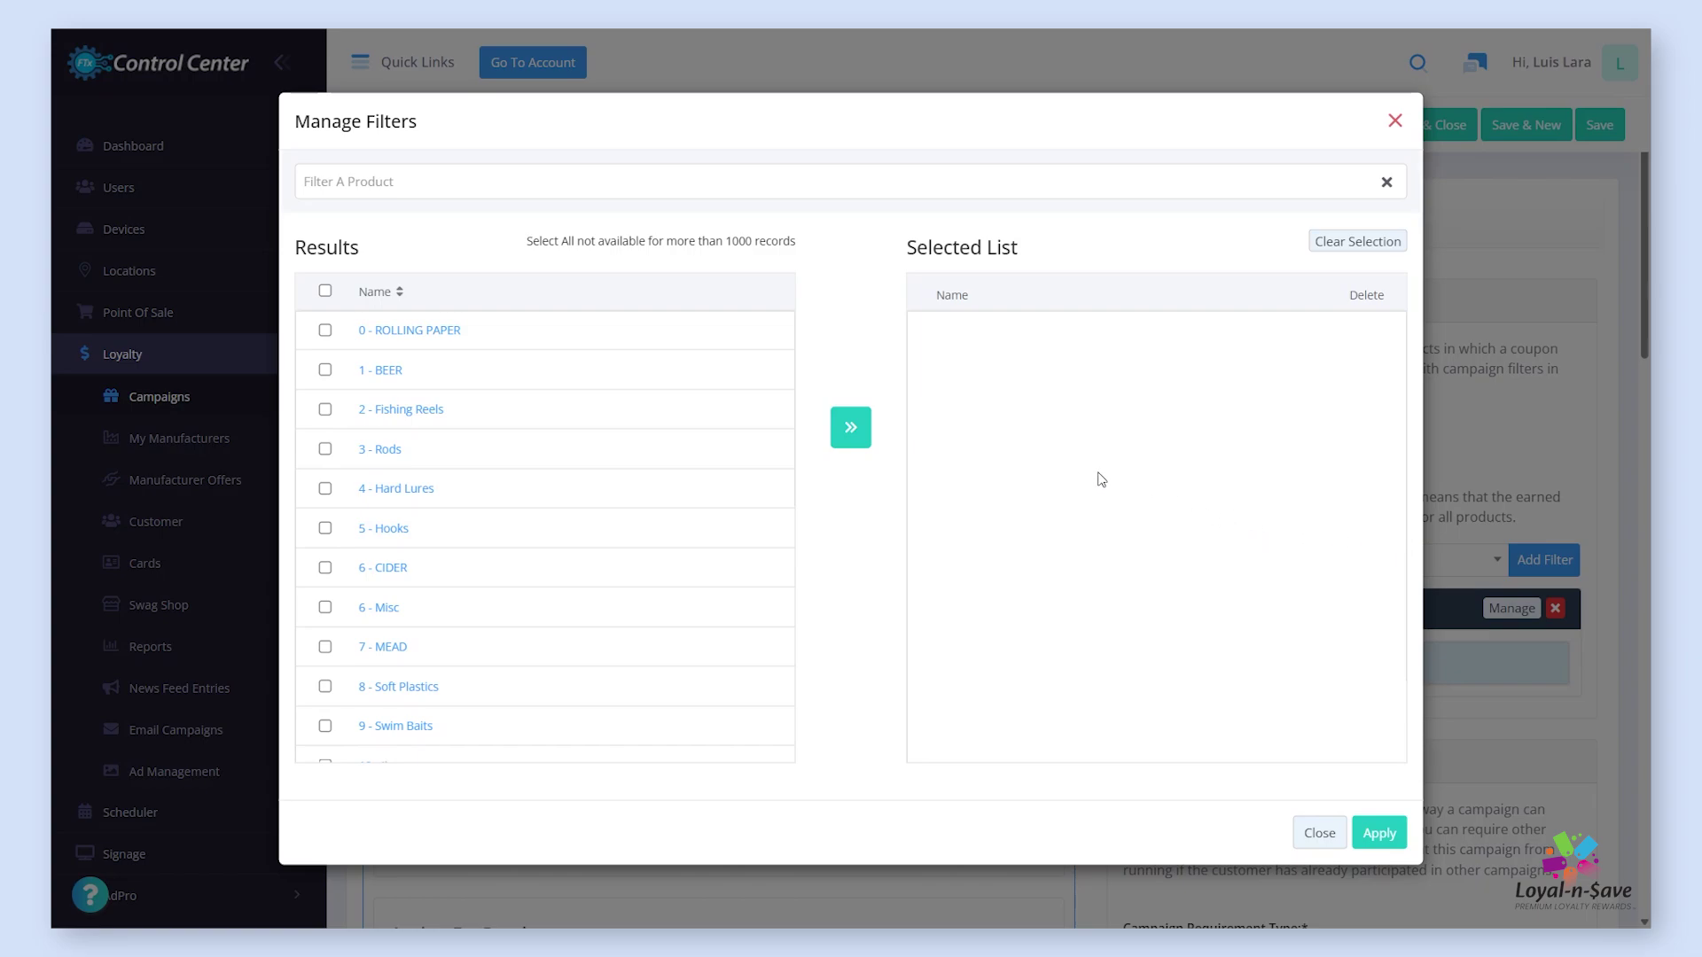
- Find all departments matching "cigarettes" and add every one of them to the blacklist's selected departments
click(575, 176)
text(cigarettes)
click(325, 291)
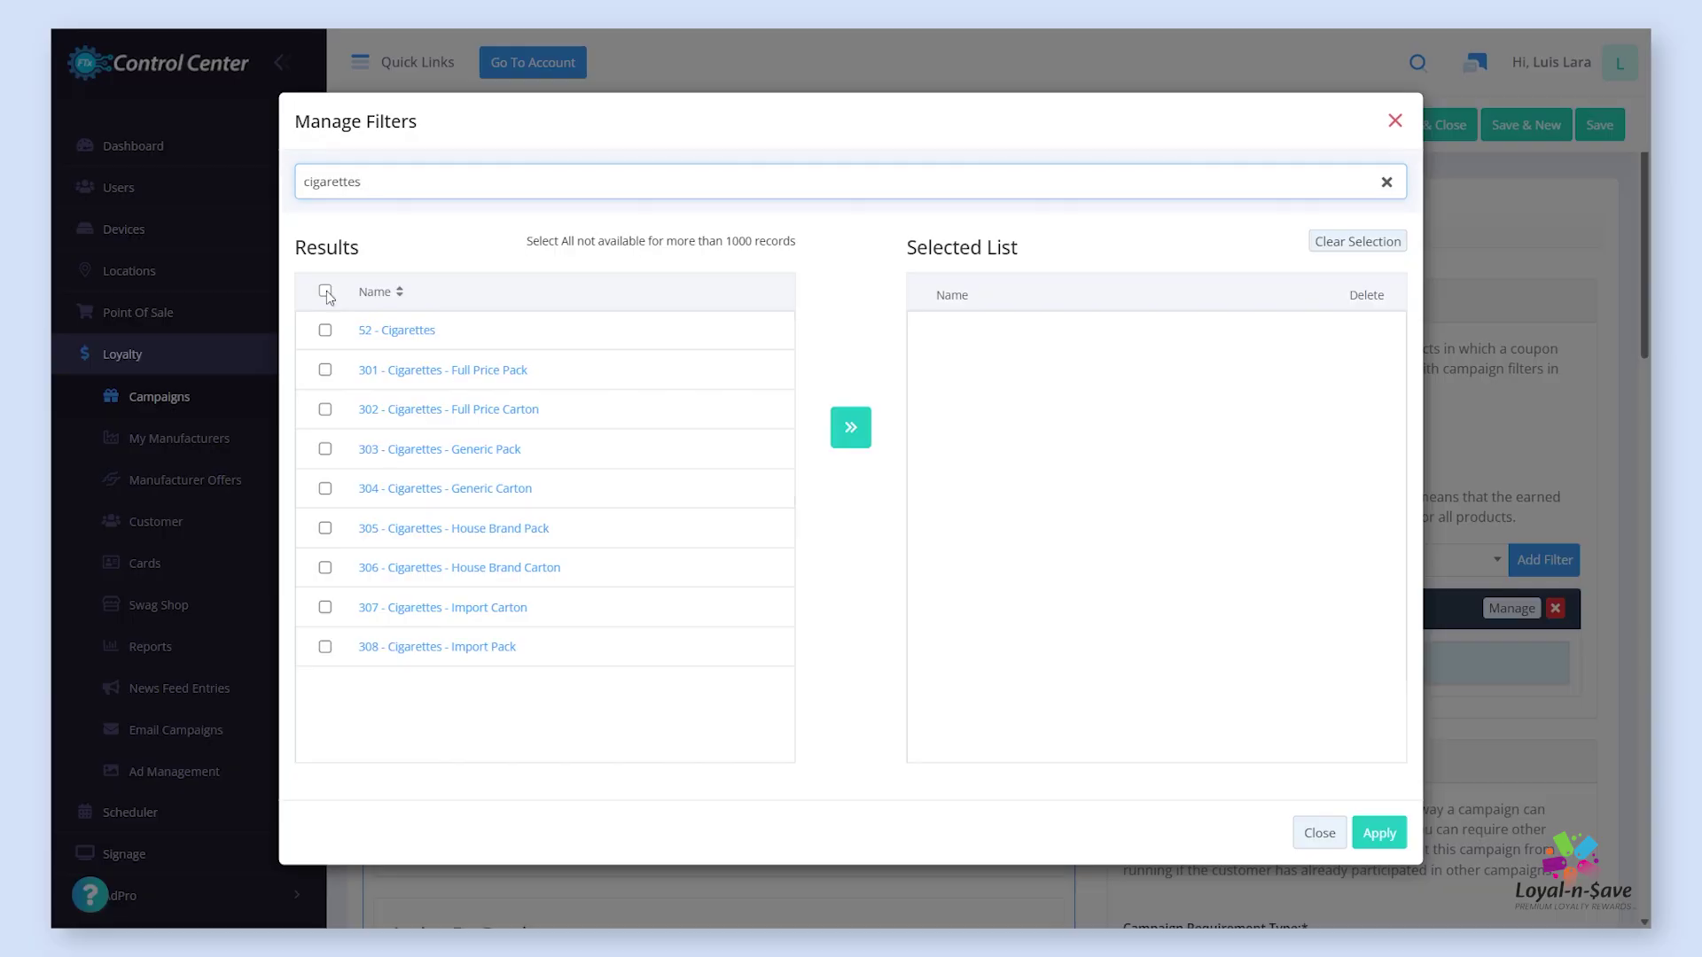
click(718, 536)
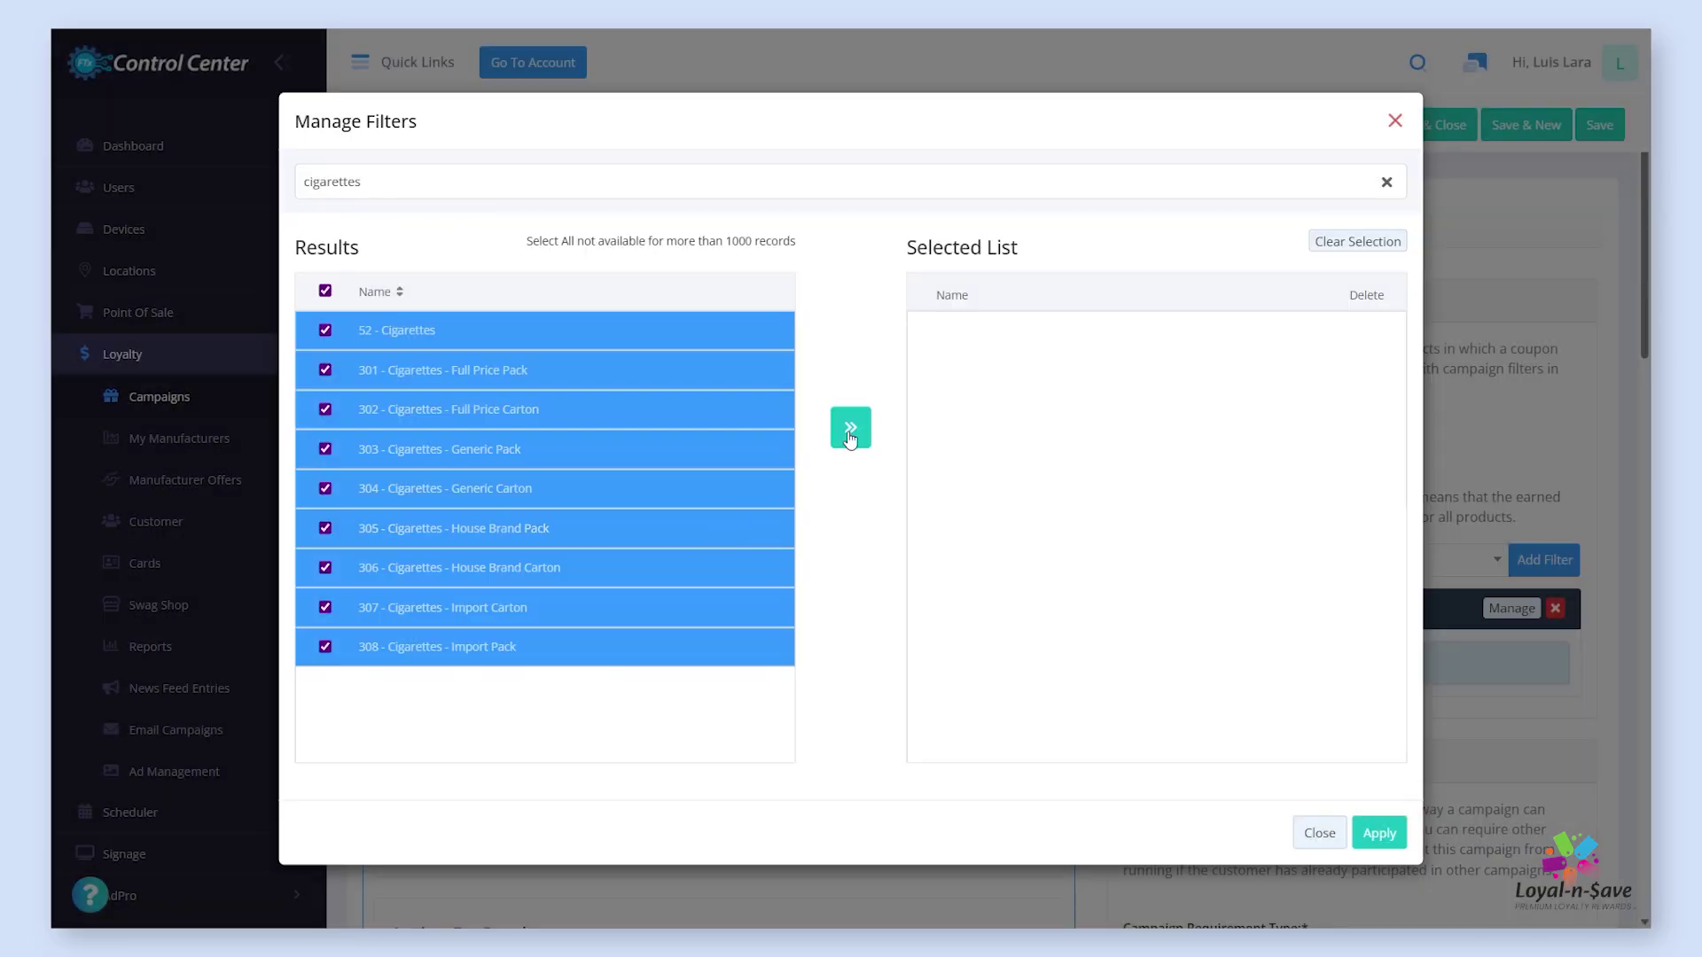
click(850, 428)
- Add all departments matching "lottery" to the selected list and apply the Department Blacklist filter
click(439, 182)
key(BackSpace)
key(BackSpace)
key(BackSpace)
key(BackSpace)
key(BackSpace)
key(BackSpace)
key(BackSpace)
key(BackSpace)
key(BackSpace)
key(BackSpace)
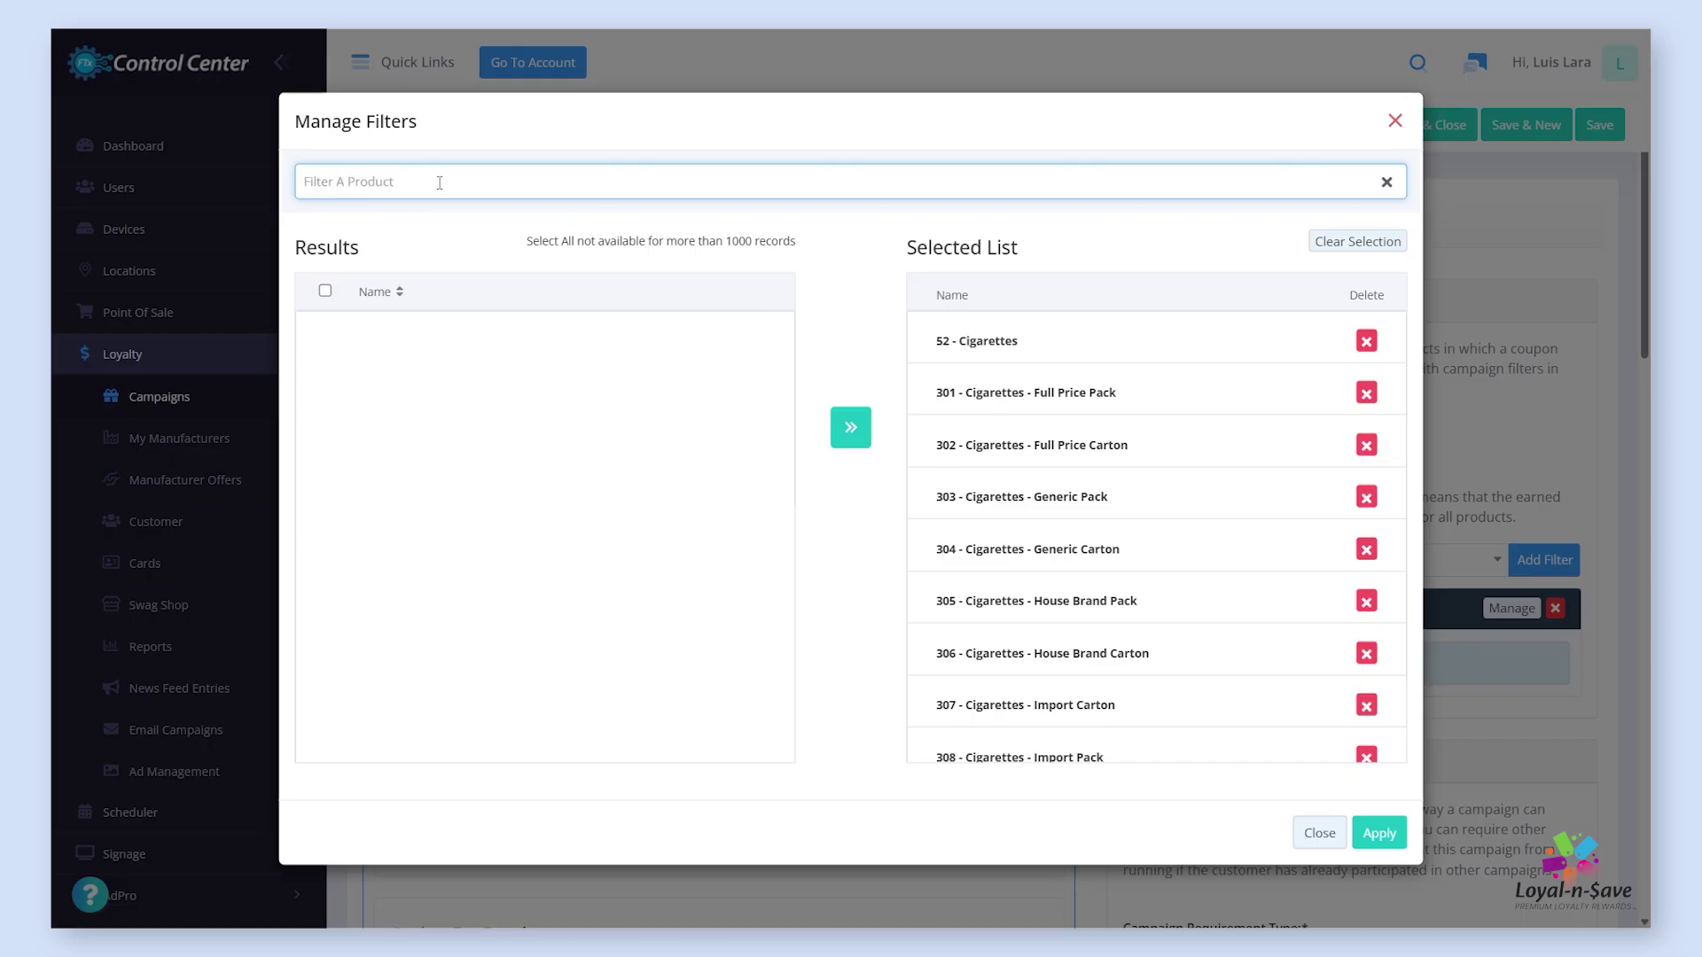
text(lottery)
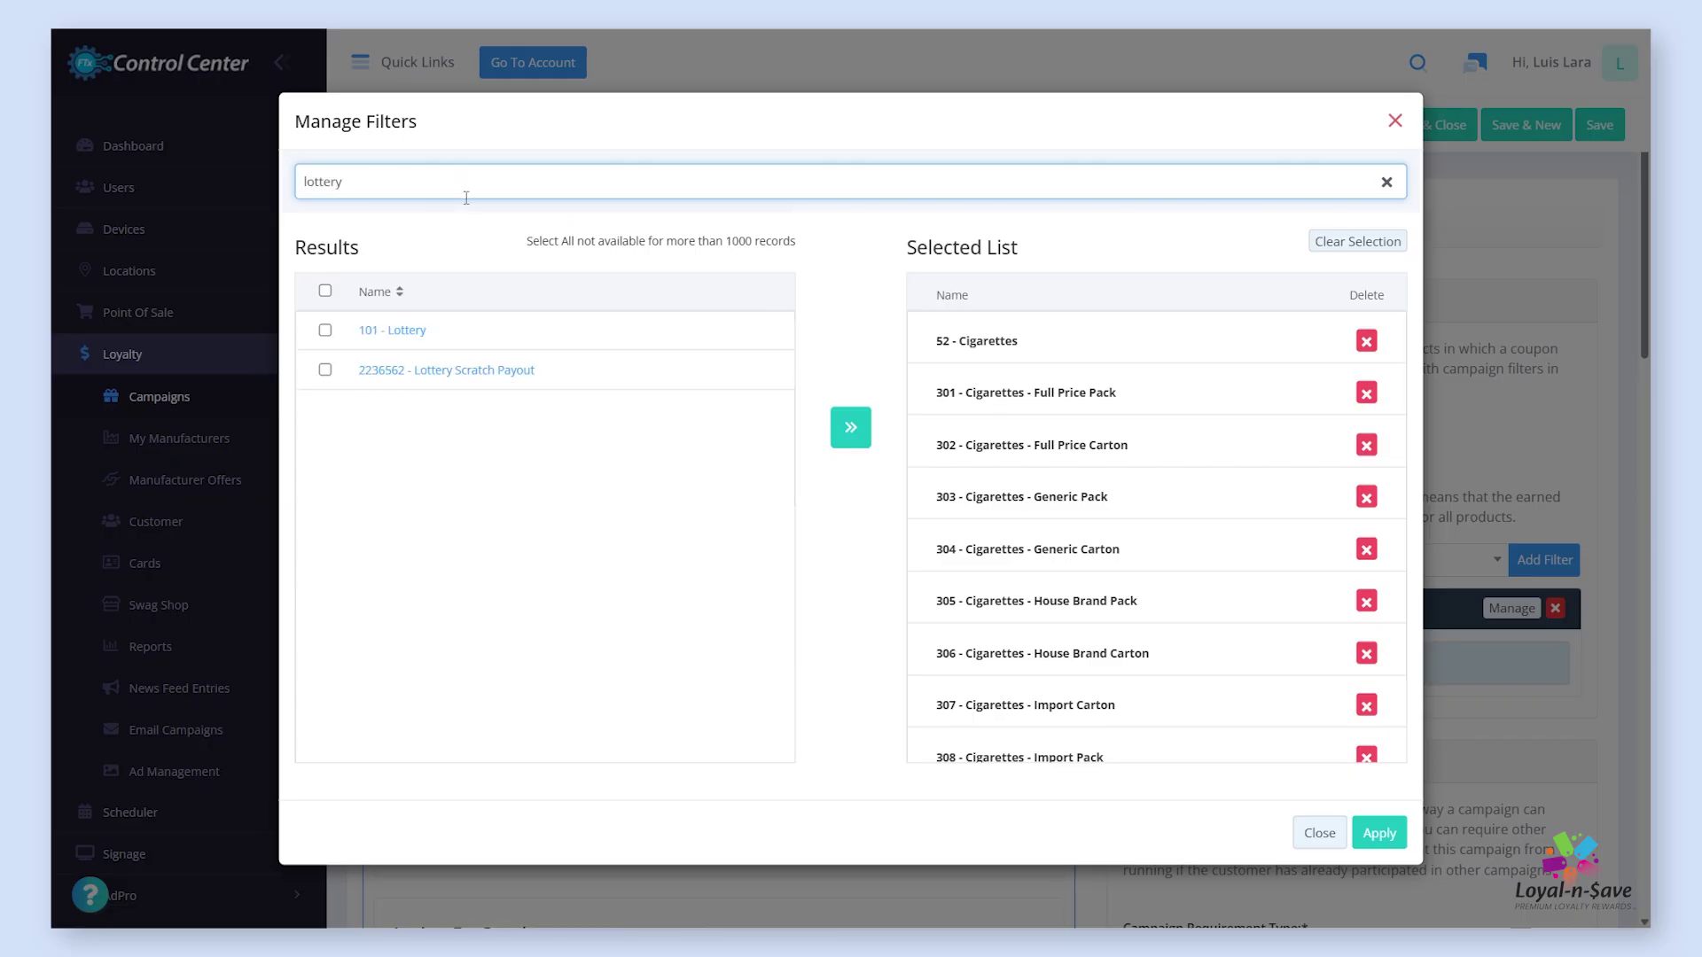
click(324, 293)
click(731, 527)
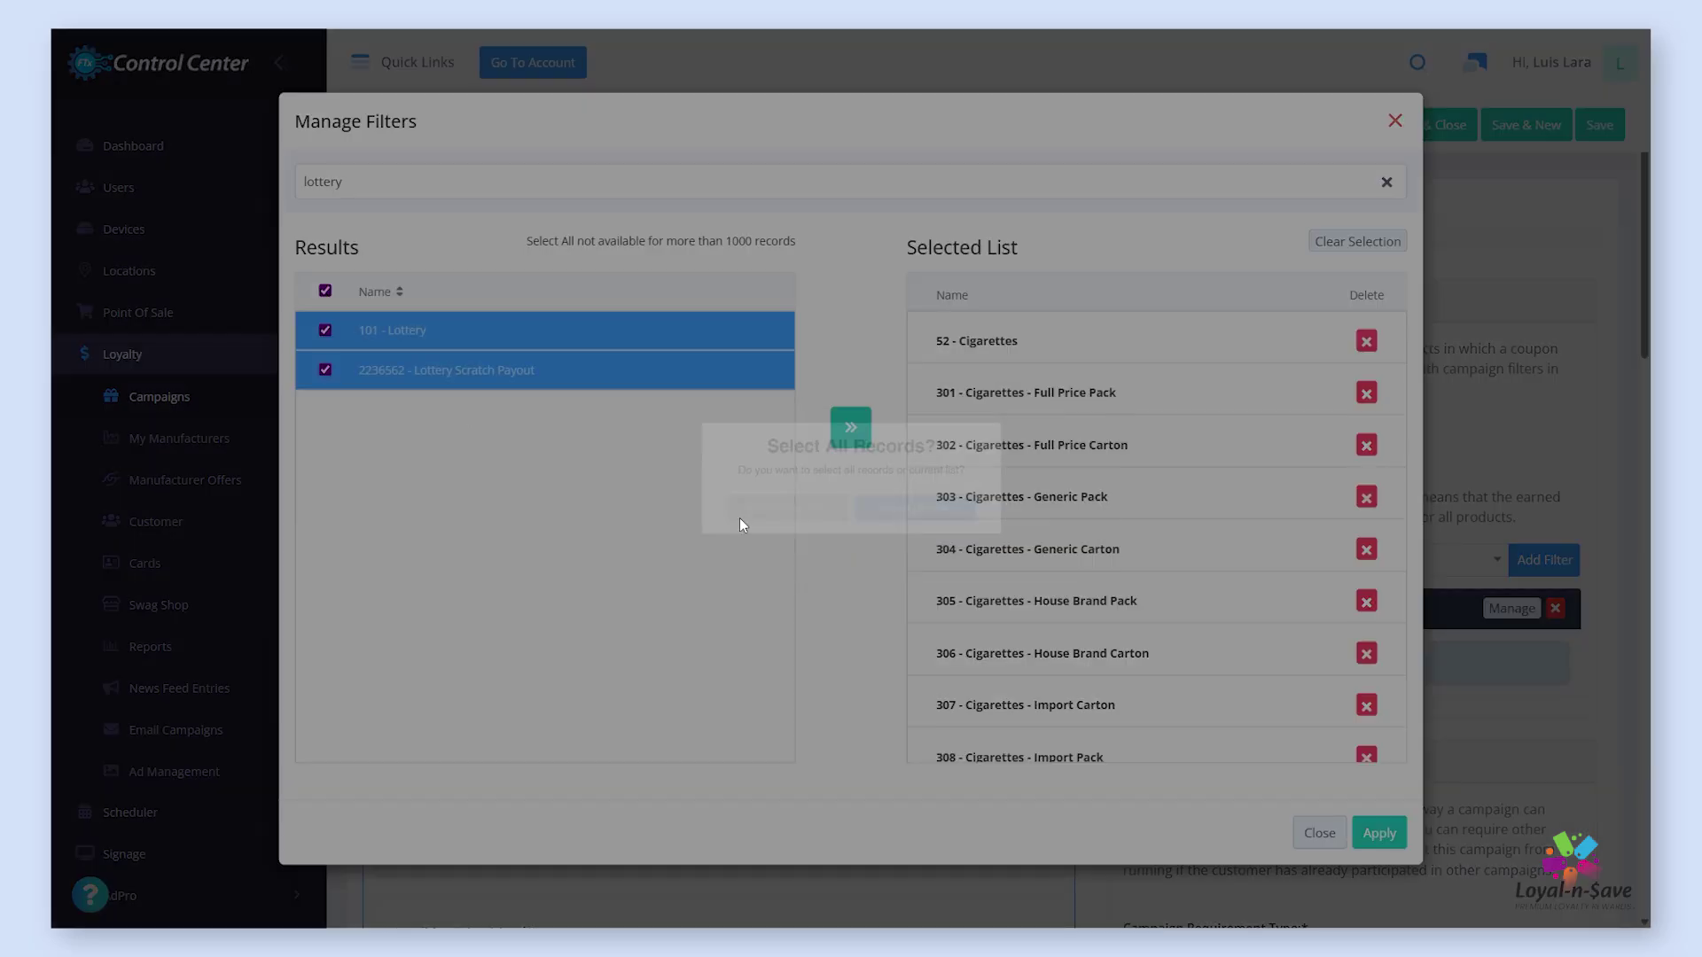
click(850, 430)
click(1371, 831)
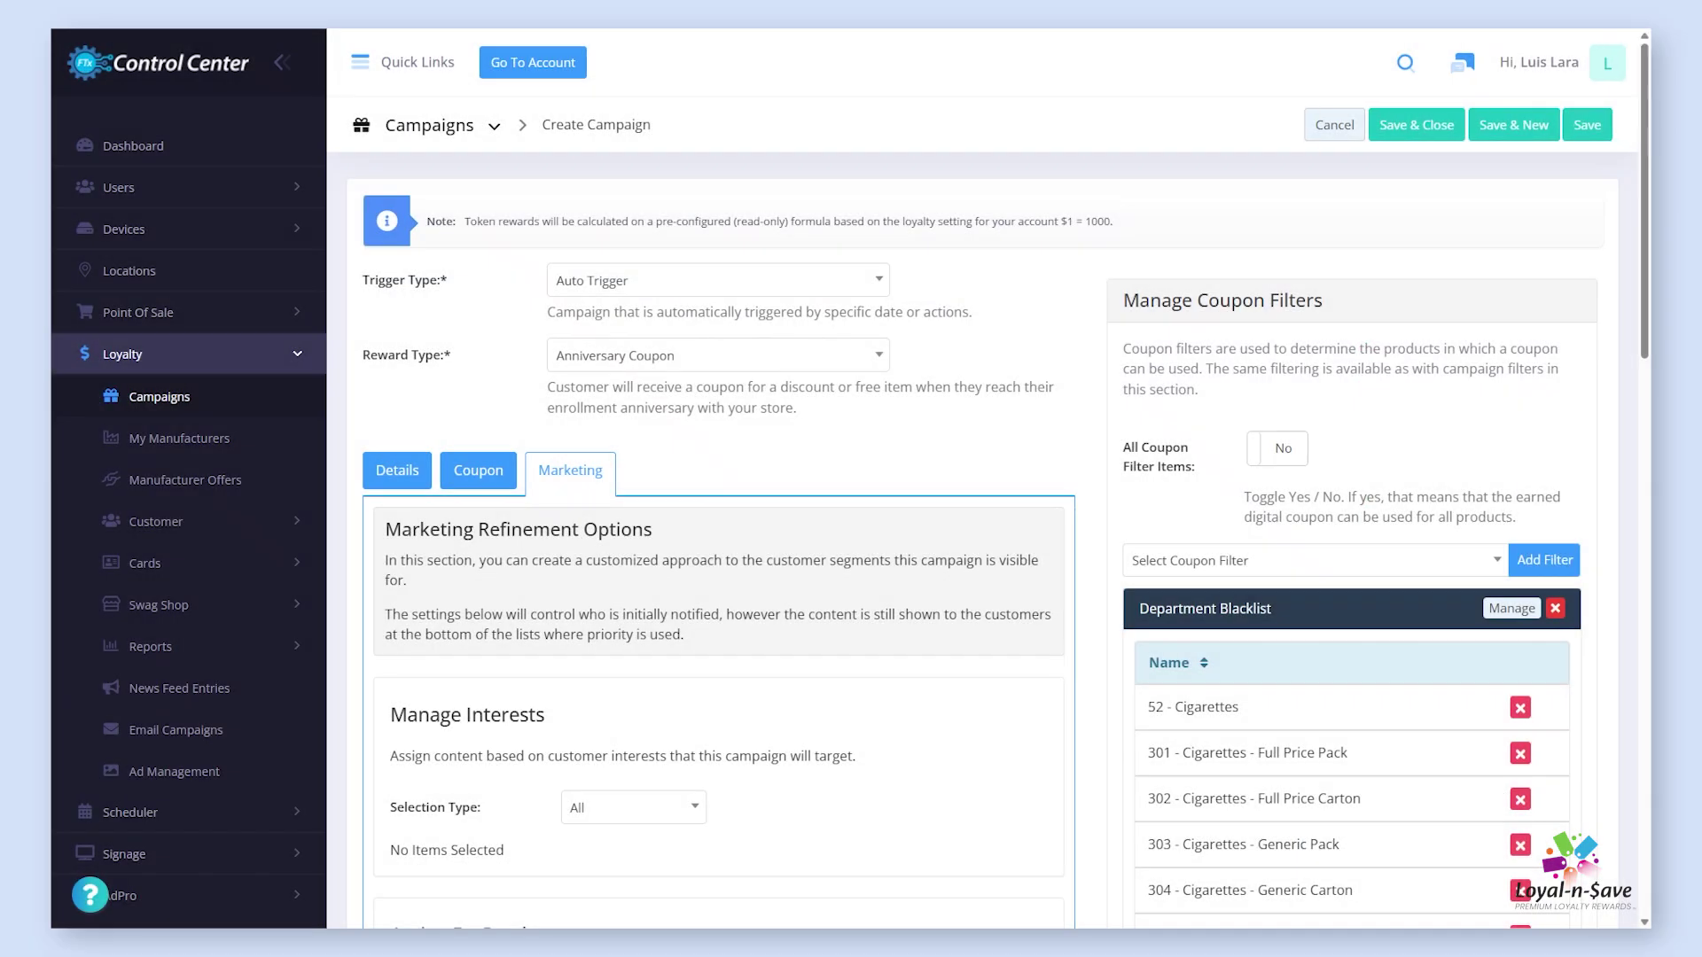
- Review the blacklisted departments and the Campaign Requirements options of the campaign
scroll(1463, 382, down, 5)
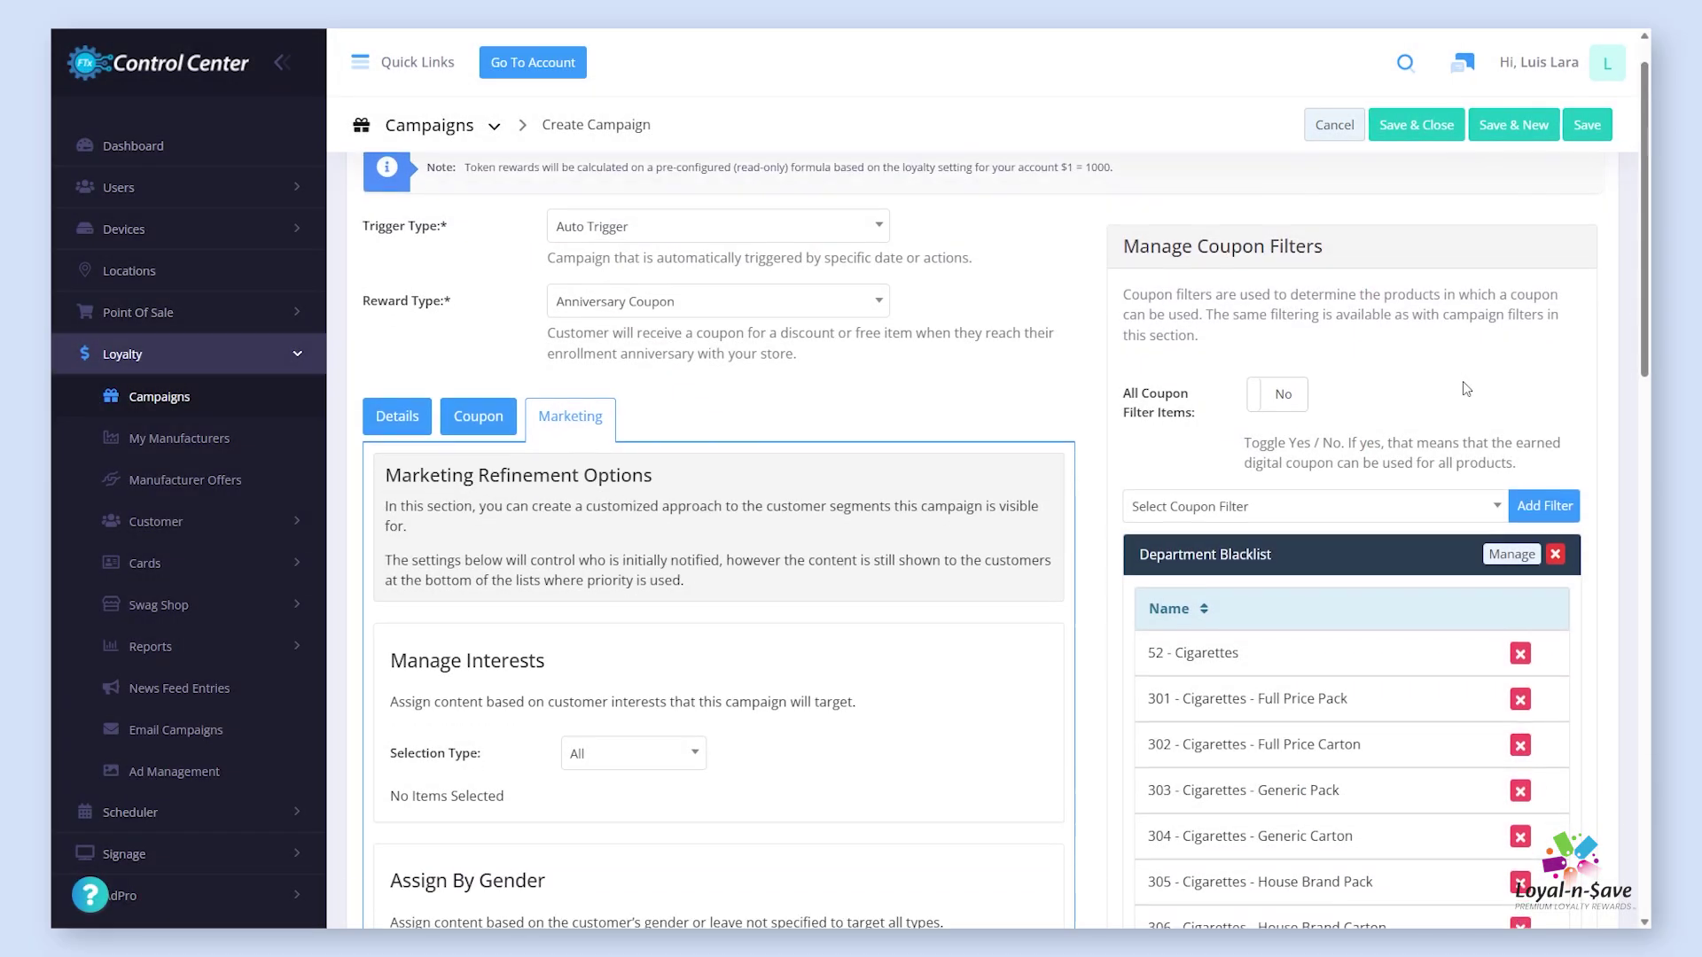
scroll(1477, 453, down, 2)
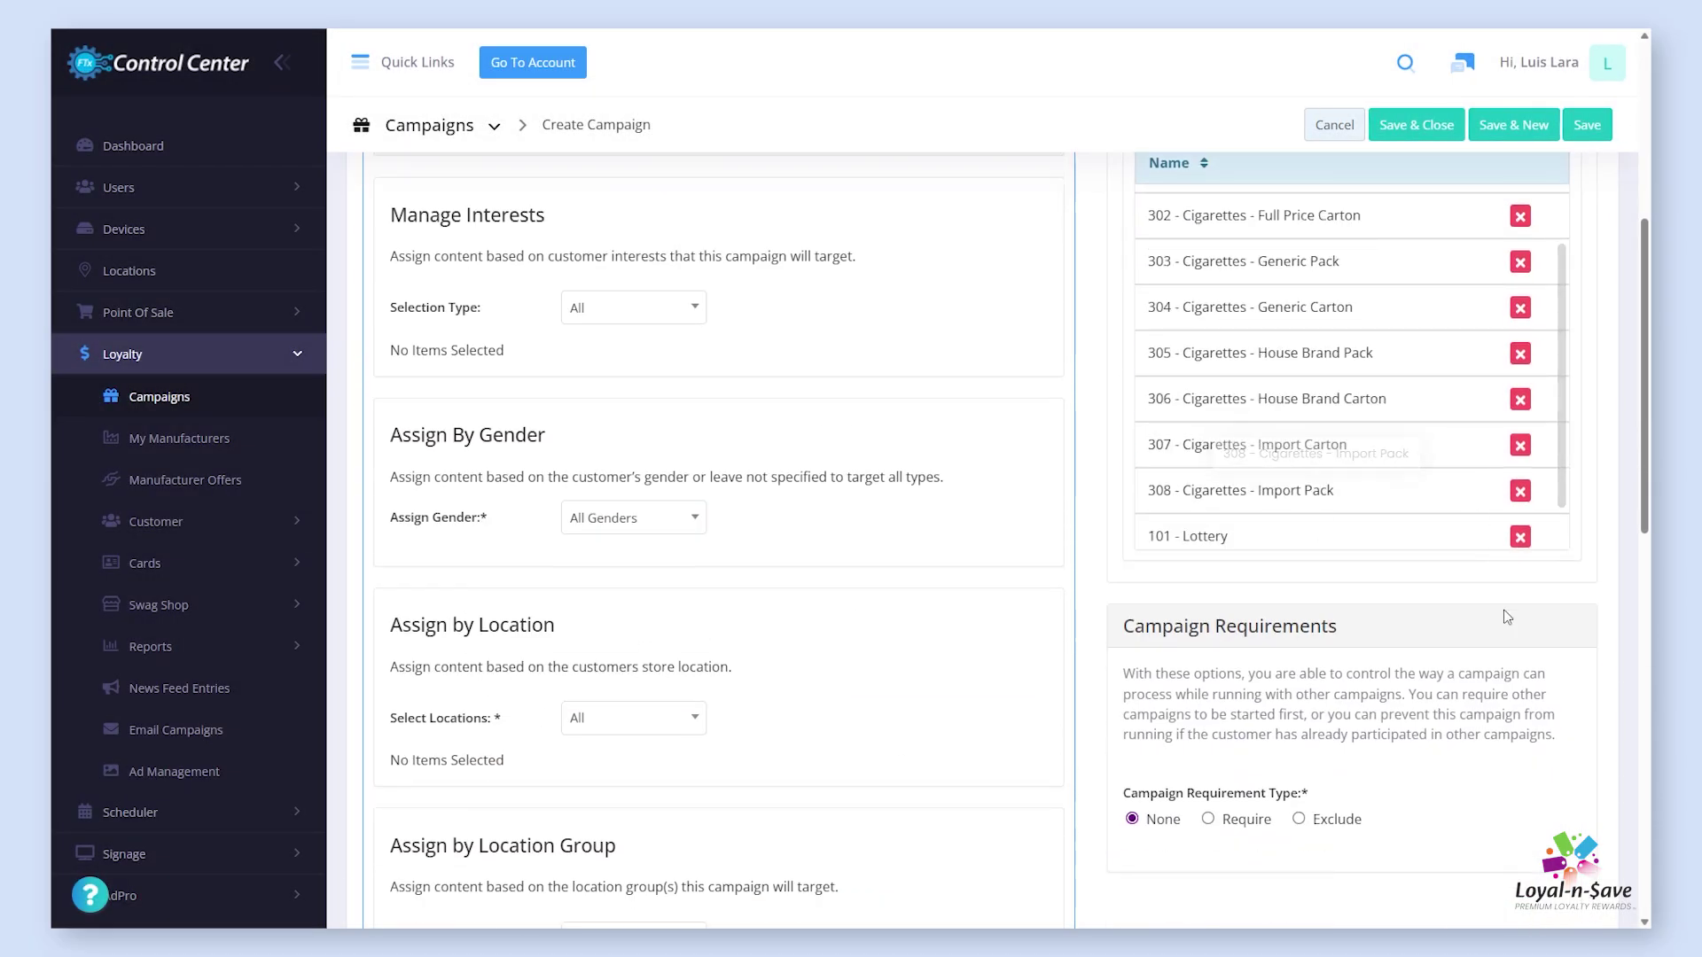
scroll(1504, 617, down, 2)
scroll(1539, 612, down, 2)
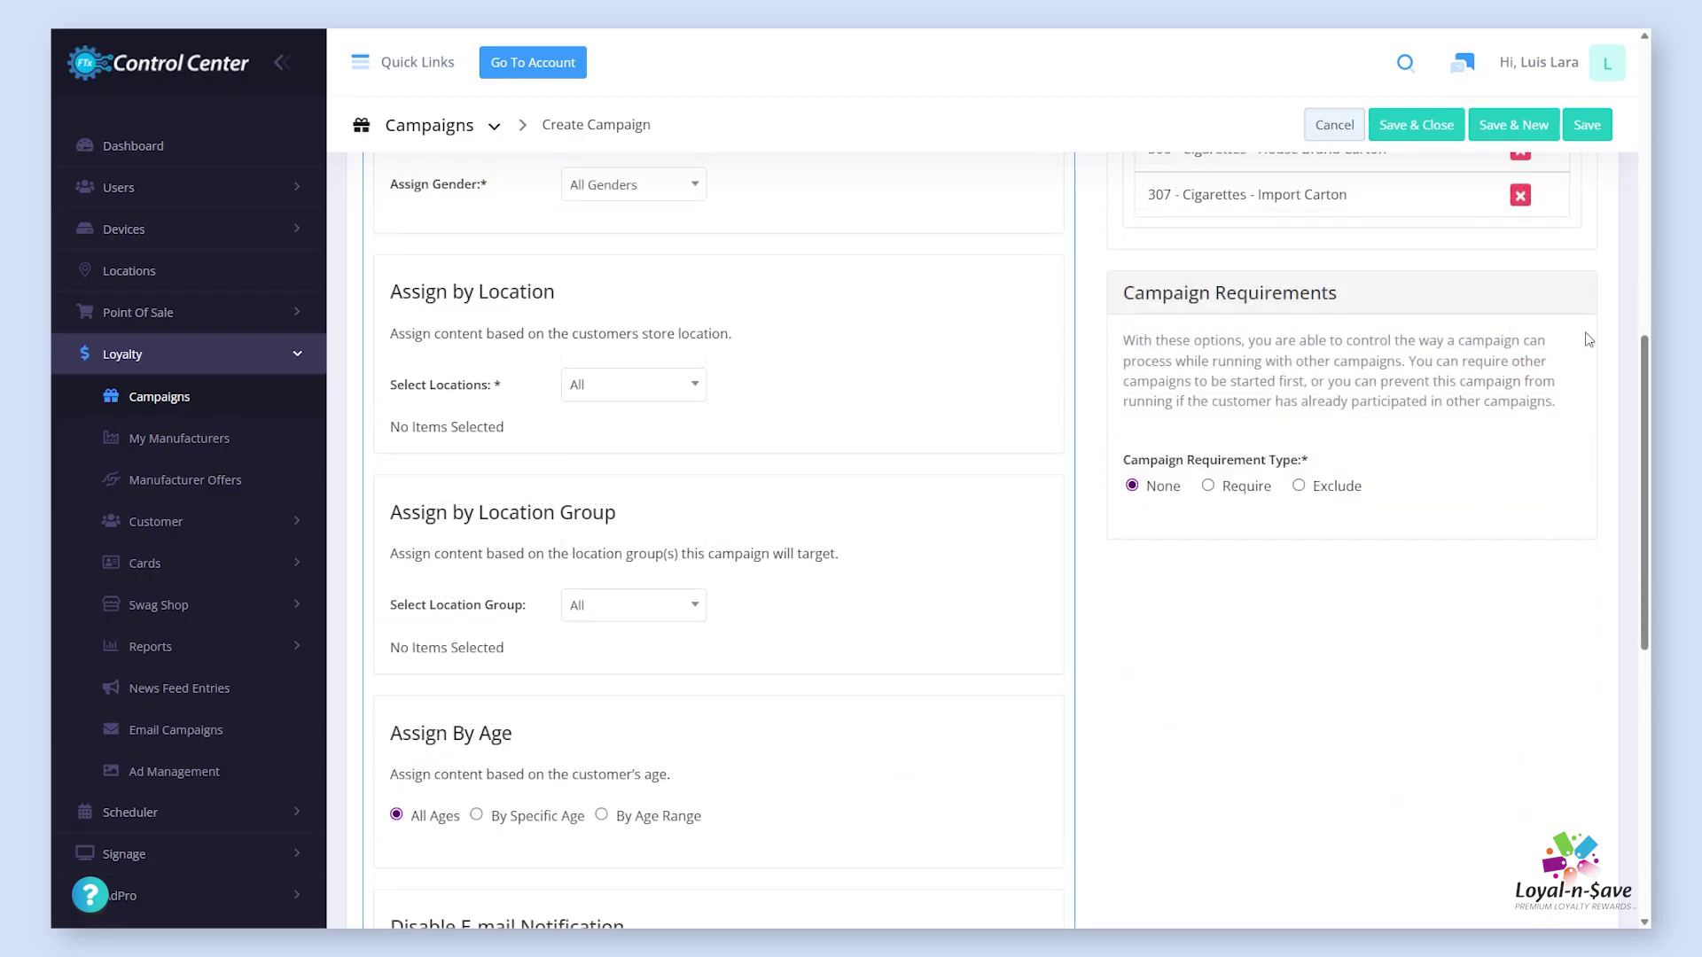